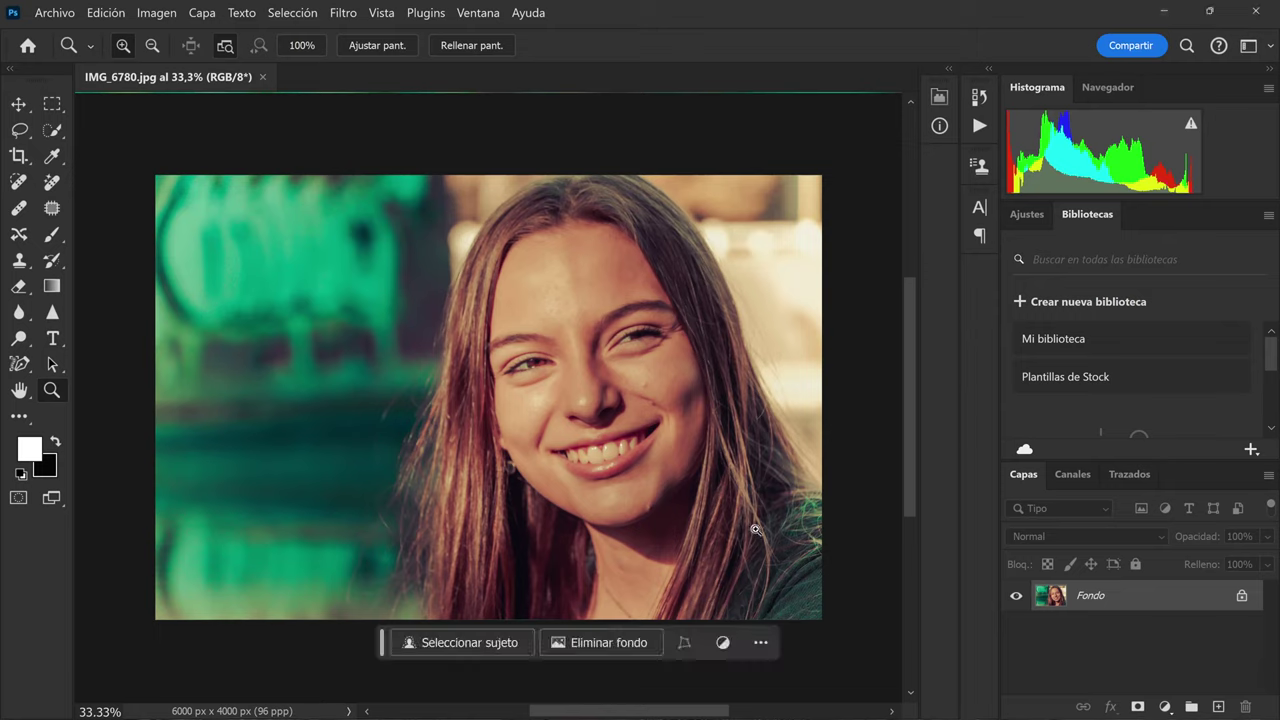
# Add a Blanco y negro adjustment (Amarillos 87, Verdes 15, Cianes 81) and a new empty layer.
pyautogui.click(1165, 707)
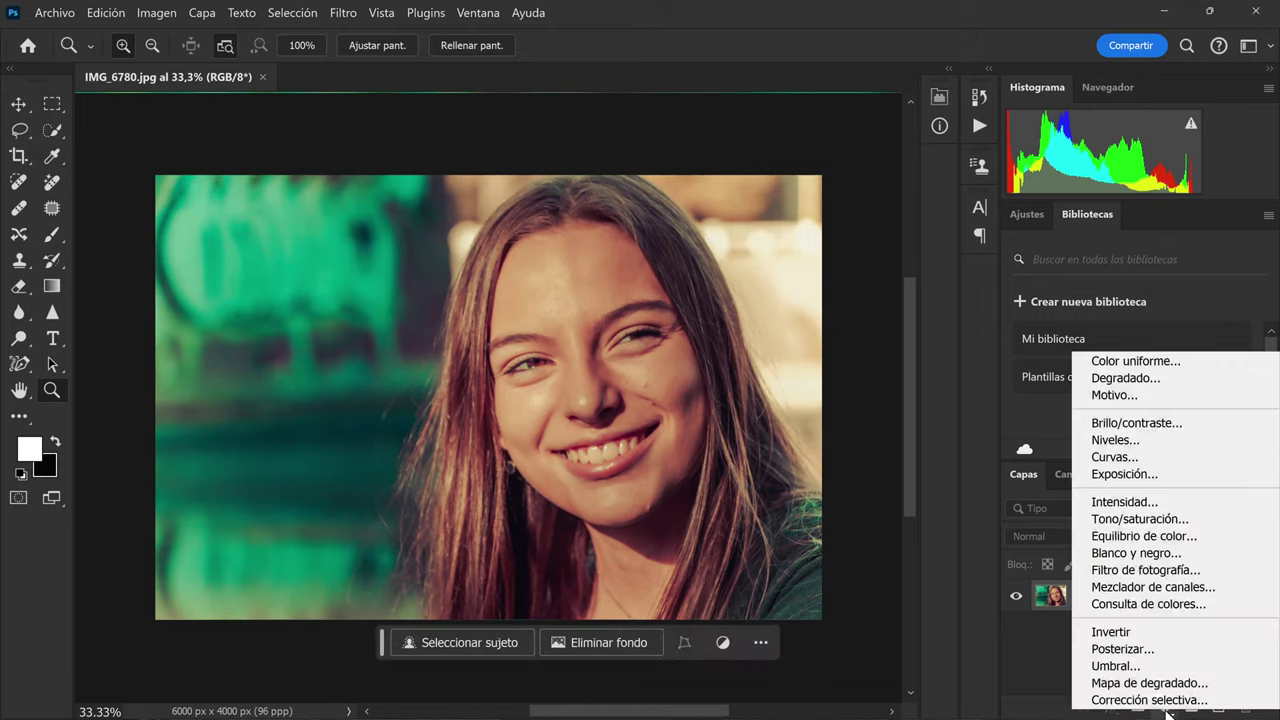
pyautogui.click(1118, 551)
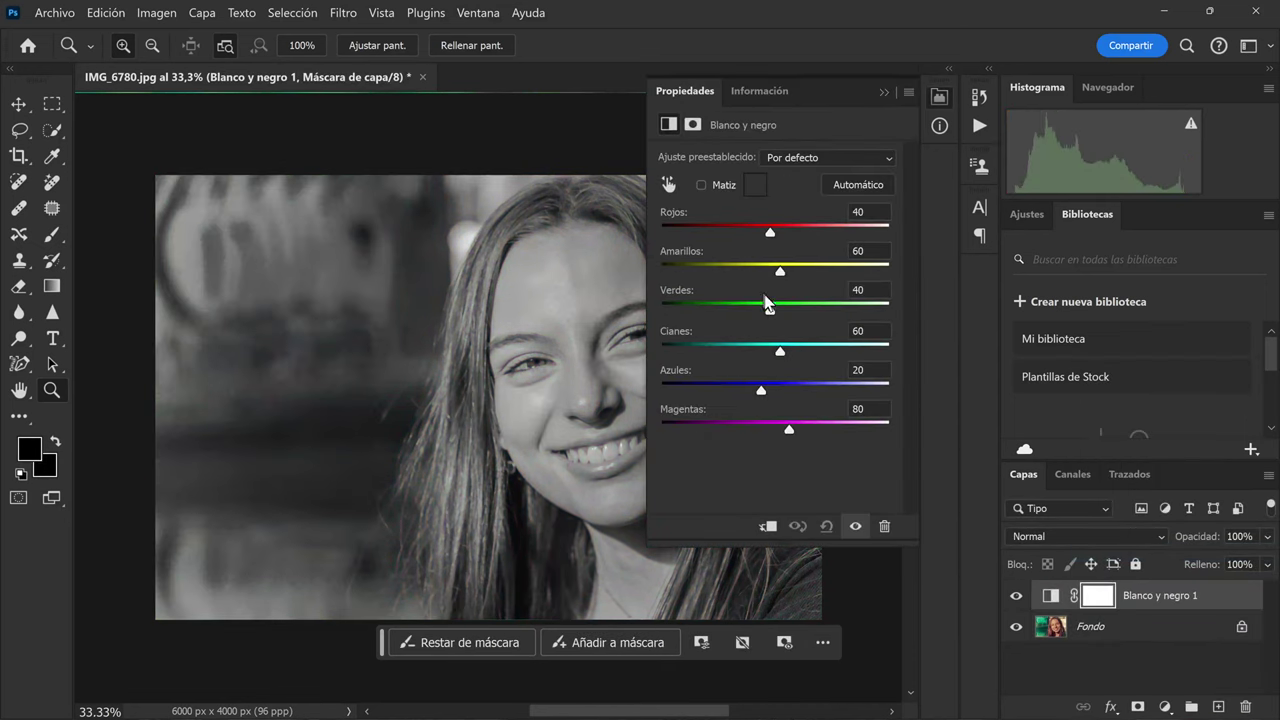
pyautogui.moveTo(778, 348); pyautogui.dragTo(789, 352)
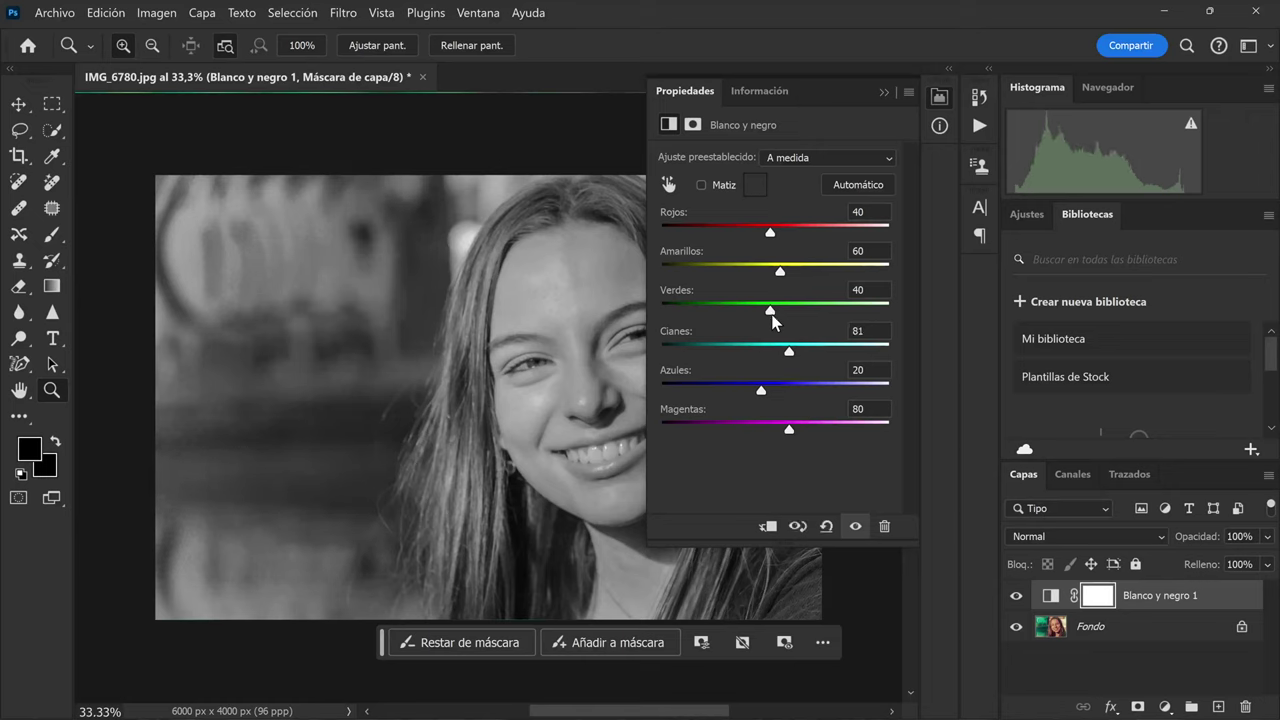
pyautogui.moveTo(770, 310); pyautogui.dragTo(759, 312)
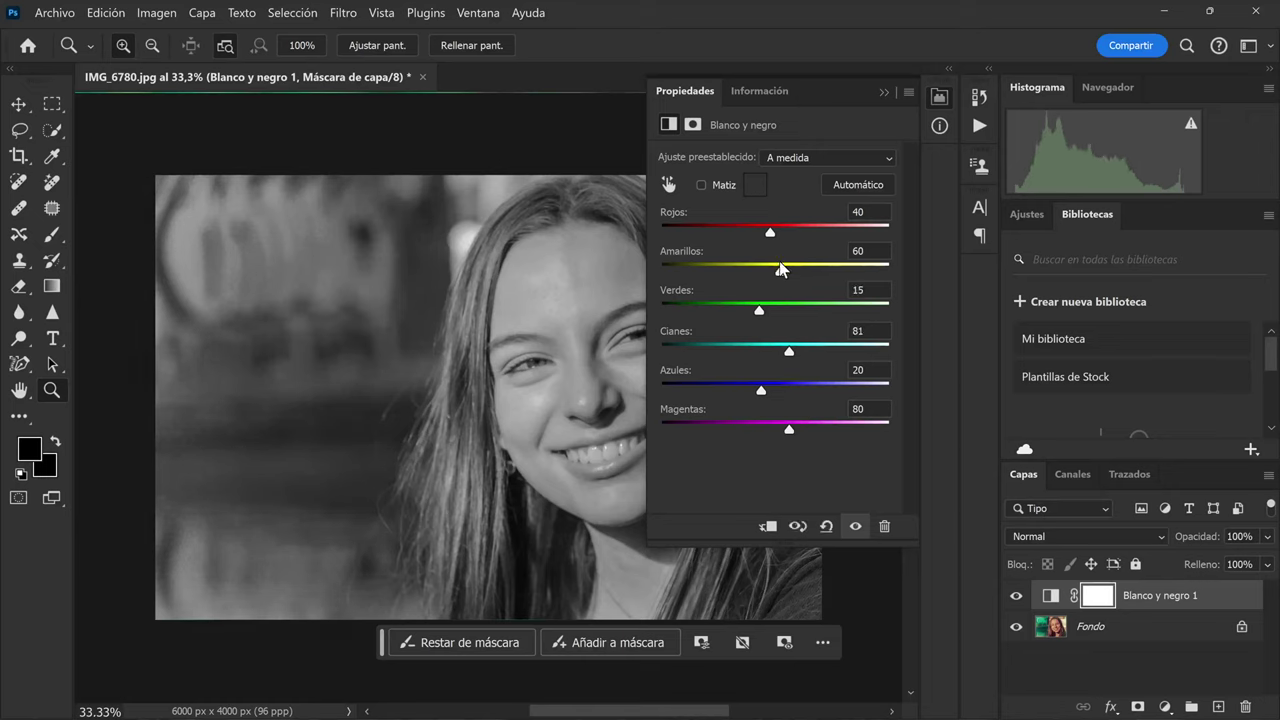
pyautogui.moveTo(781, 266); pyautogui.dragTo(792, 268)
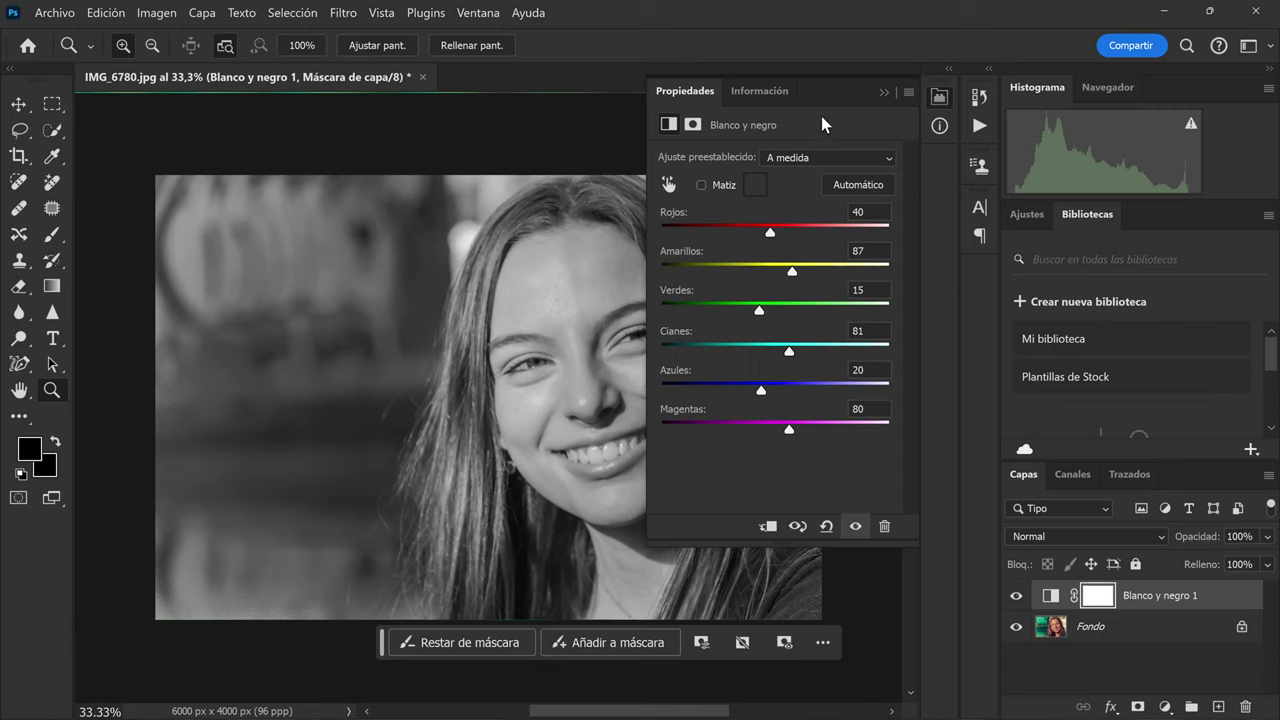
pyautogui.hotkey('ctrl', 'shift', 'alt', 'n')
# Rename the new empty layer to 'textura'.
pyautogui.doubleClick(1088, 596)
pyautogui.write('textur')
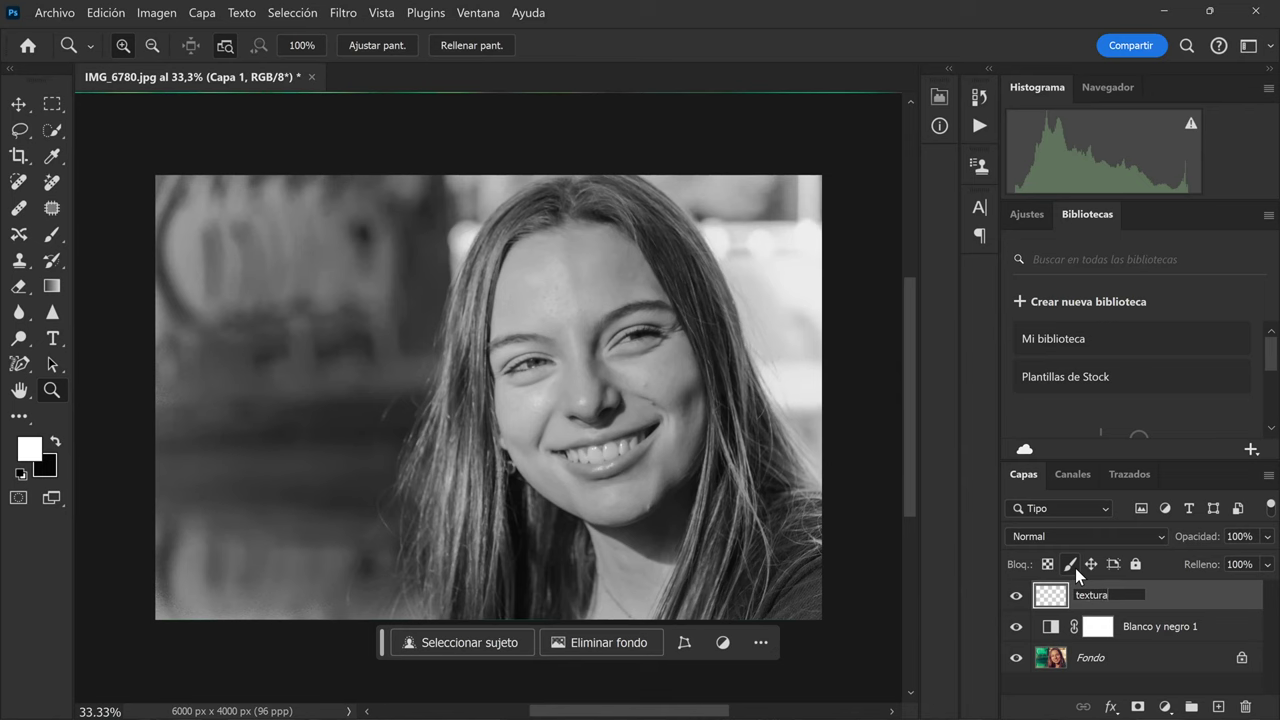
pyautogui.write('a')
pyautogui.press('Return')
# Fill the textura layer with 50% gray.
pyautogui.click(97, 8)
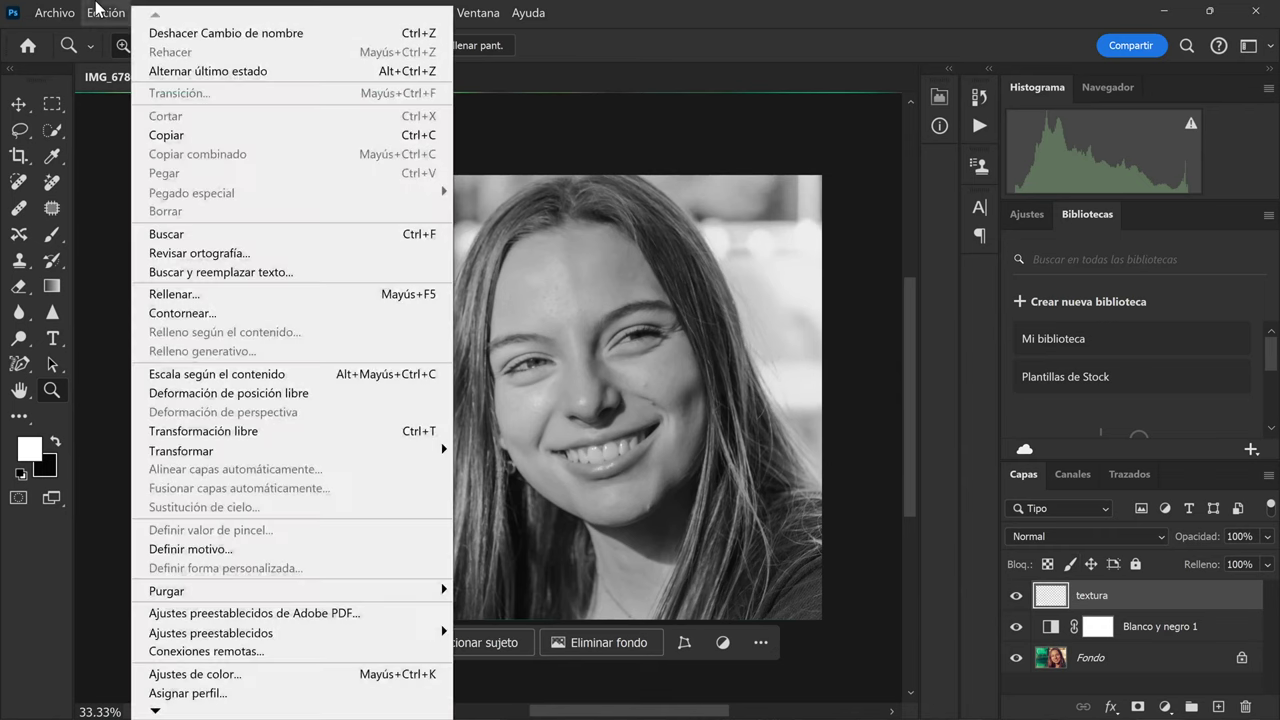
pyautogui.click(217, 292)
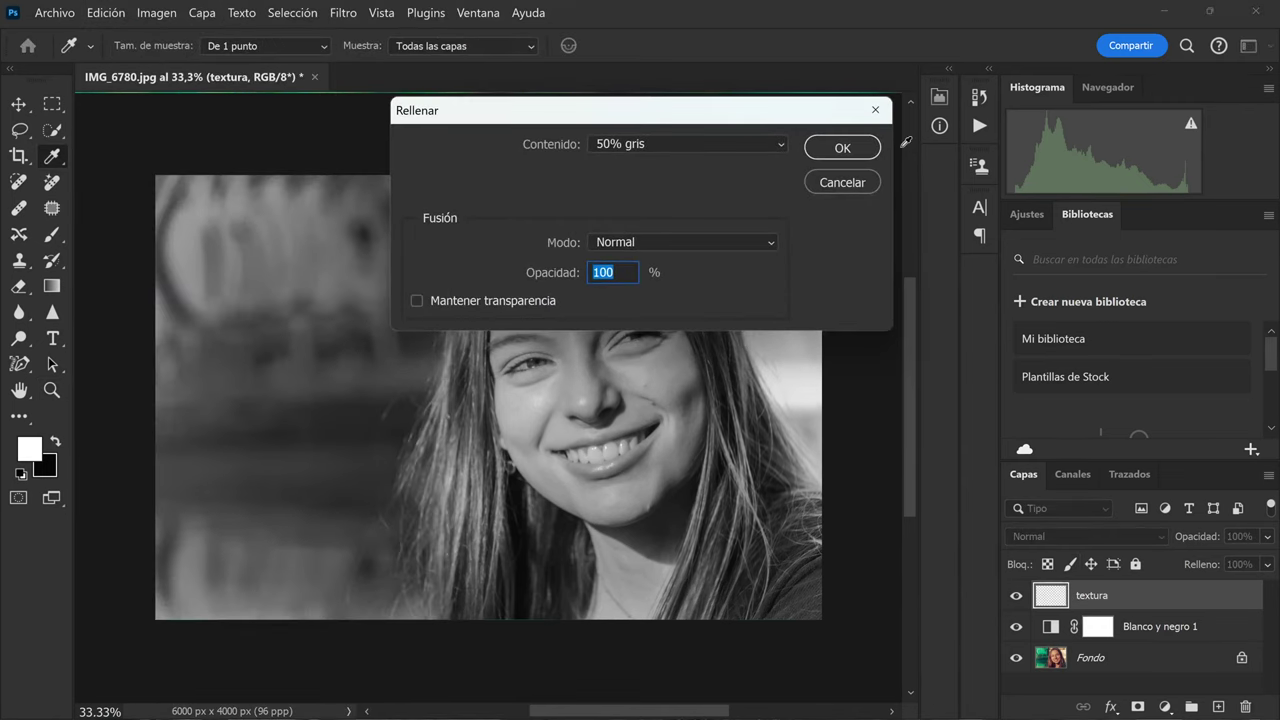
pyautogui.click(841, 147)
pyautogui.press('z')
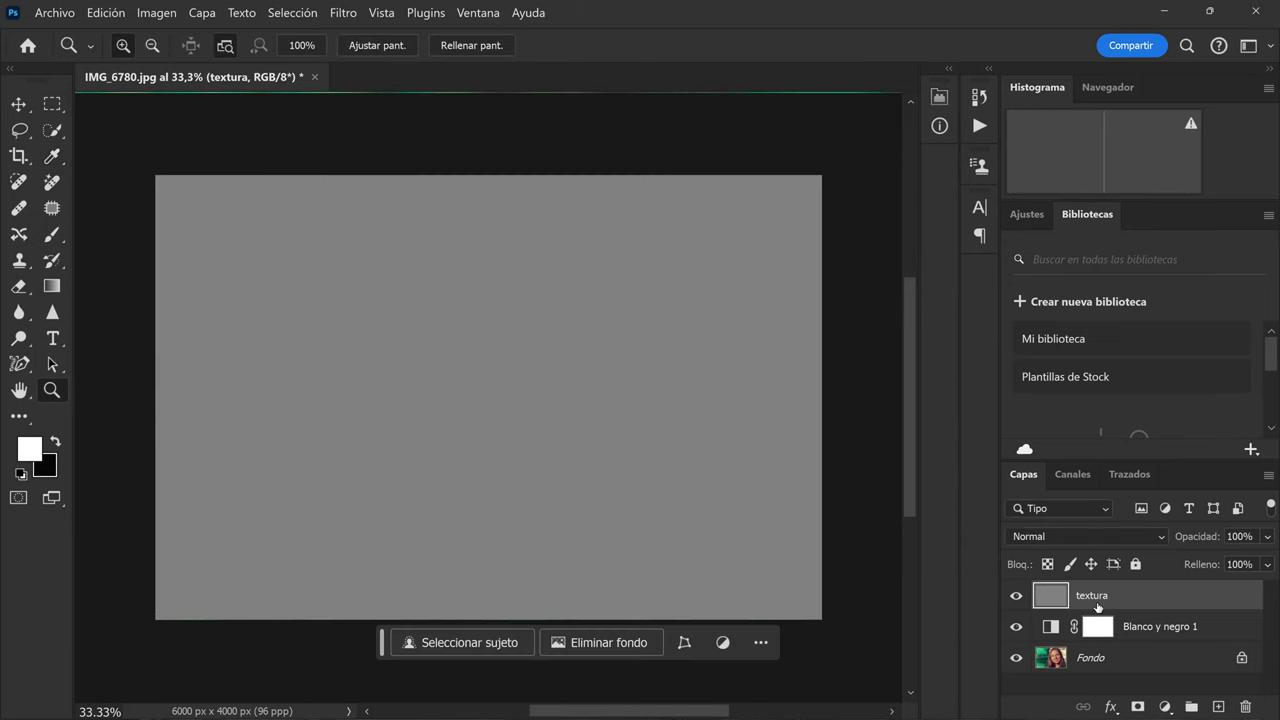
# Convert textura to a smart object and apply Modelo de semitono (4, 0, Punto) plus Bordes rasgados (20, 11, 1).
pyautogui.rightClick(1083, 596)
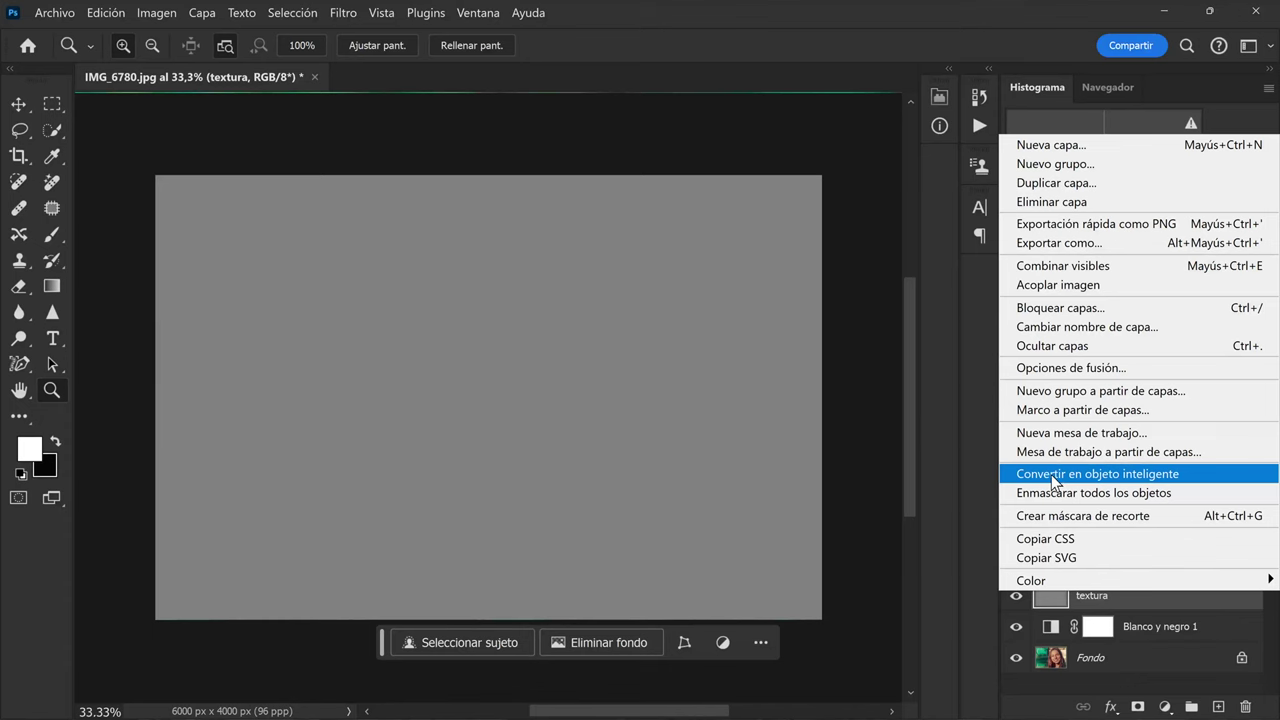
pyautogui.click(1051, 475)
pyautogui.click(350, 14)
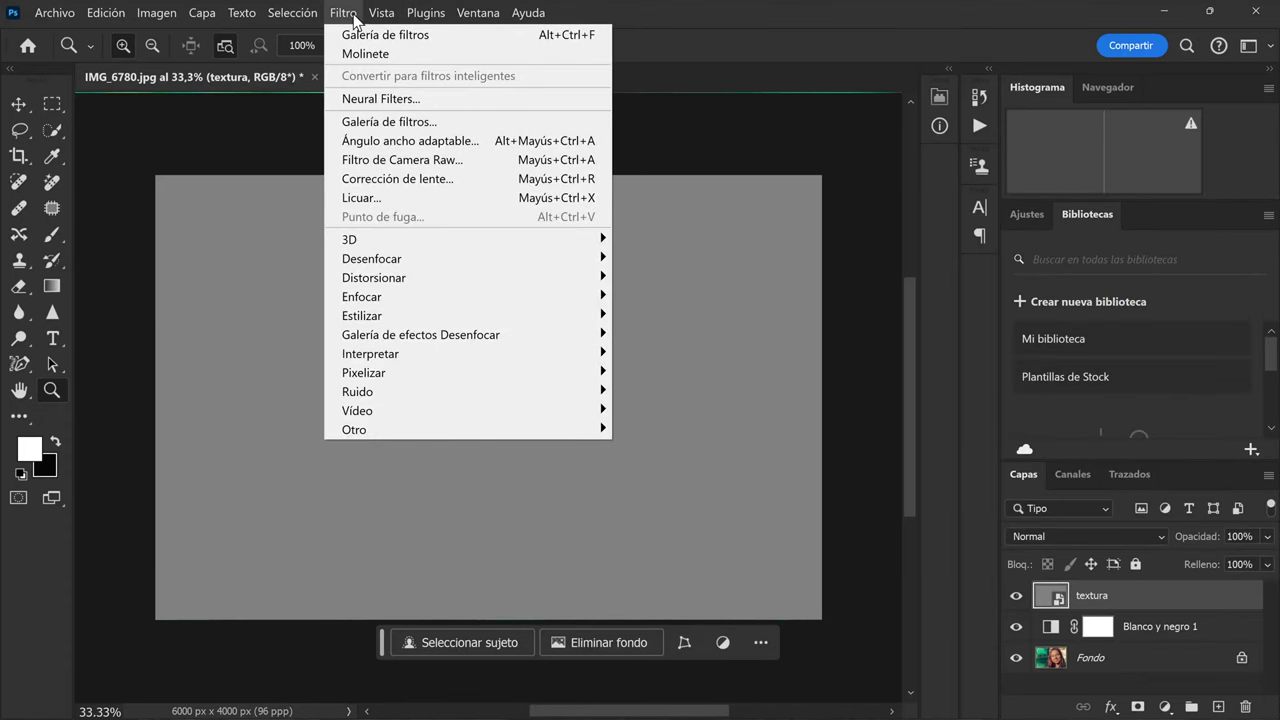
pyautogui.click(356, 122)
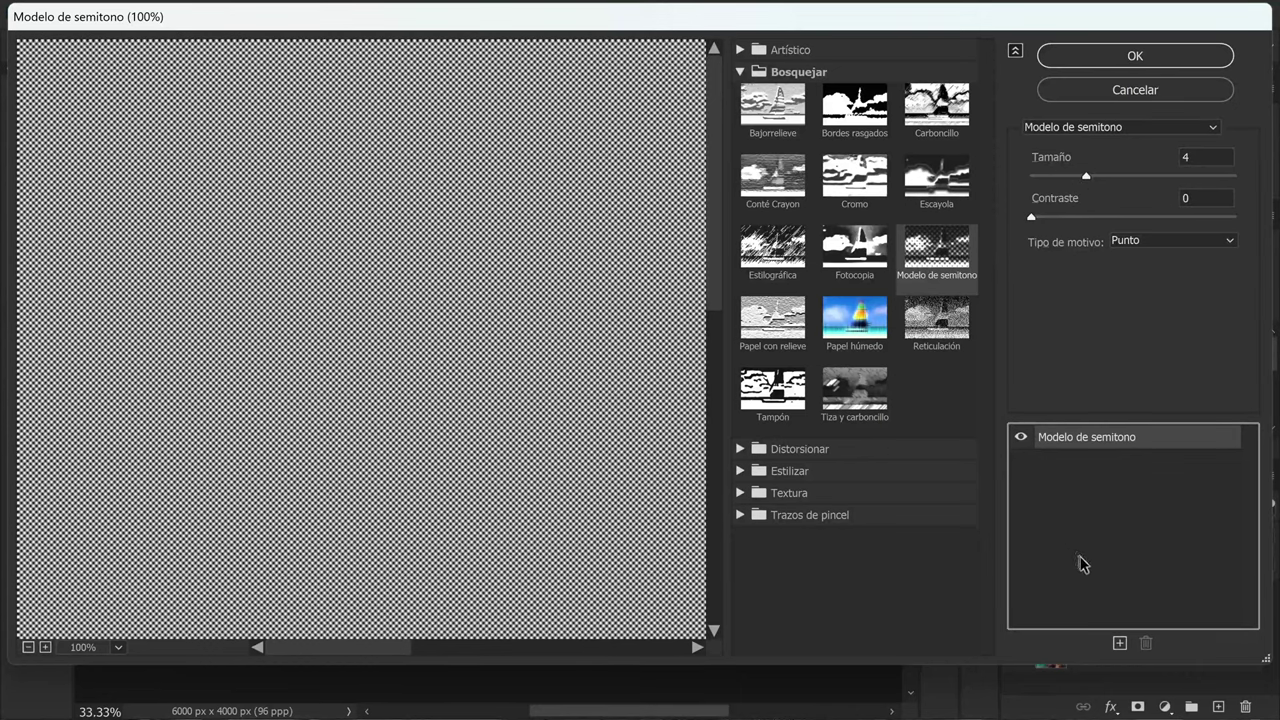
pyautogui.click(1118, 643)
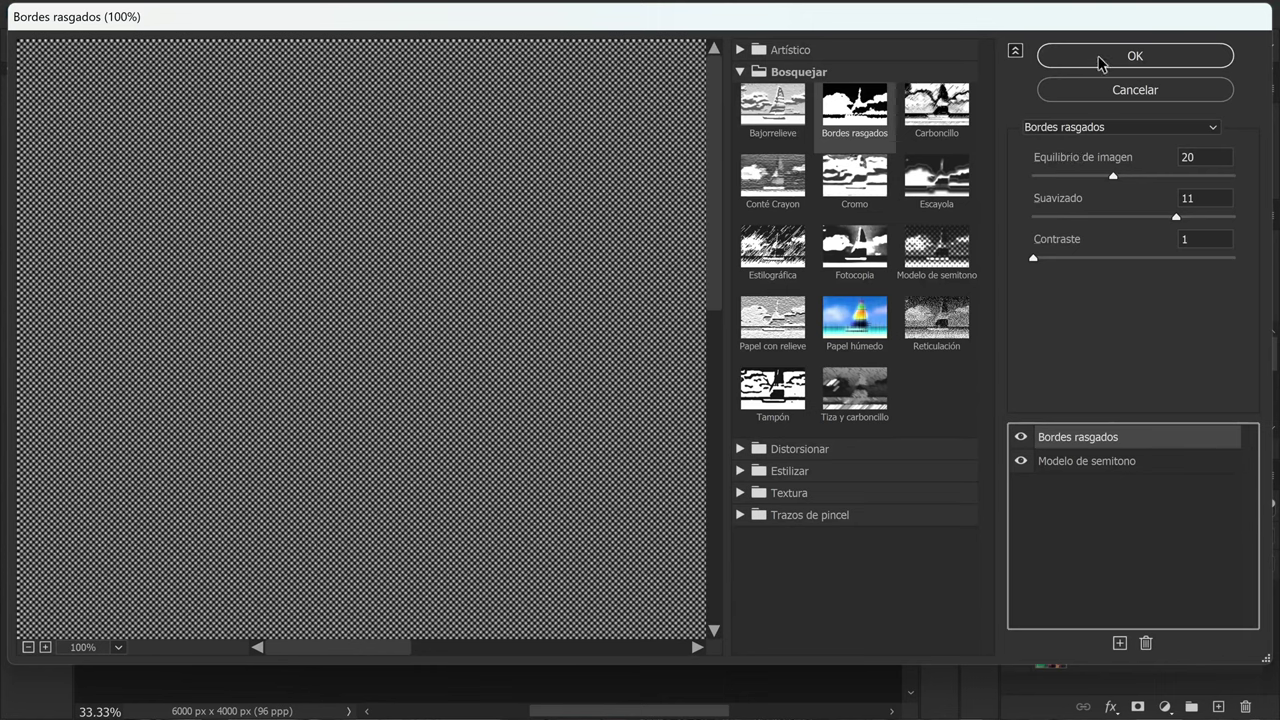
pyautogui.click(1100, 57)
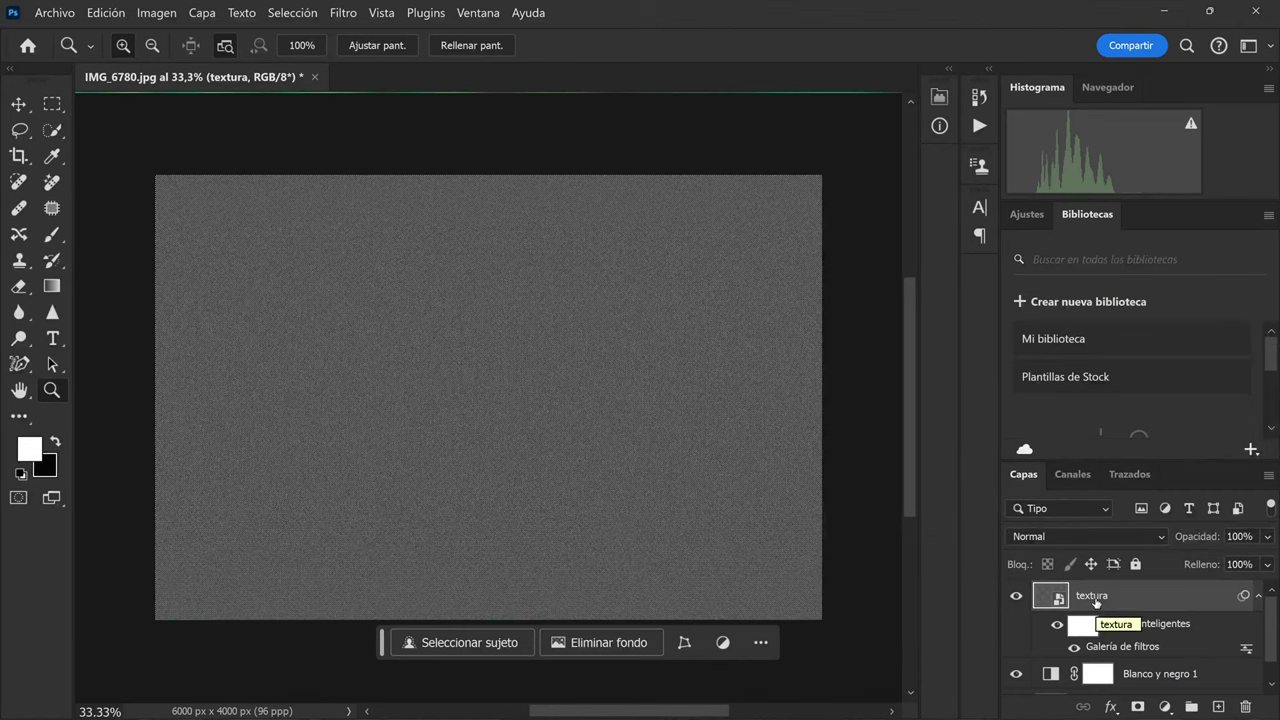
# Set textura's blend mode to Mezcla definida and apply a 100° Molinete twirl.
pyautogui.click(1111, 534)
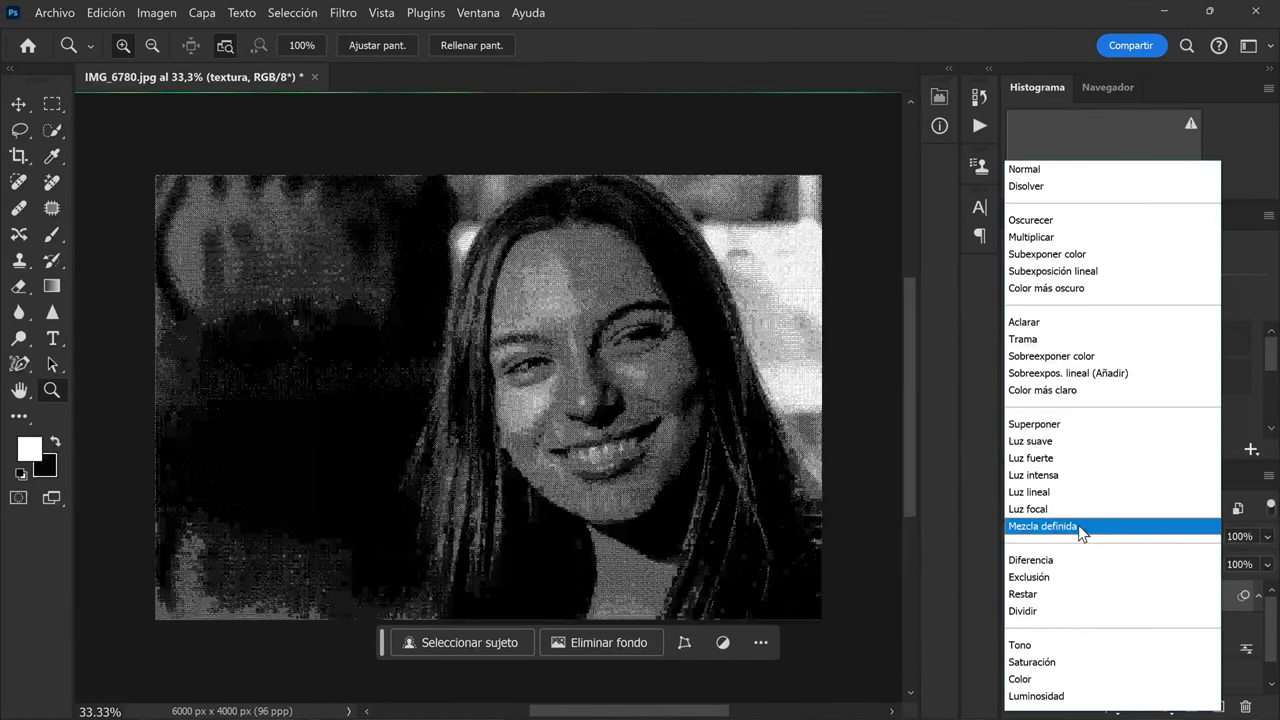
pyautogui.click(1078, 525)
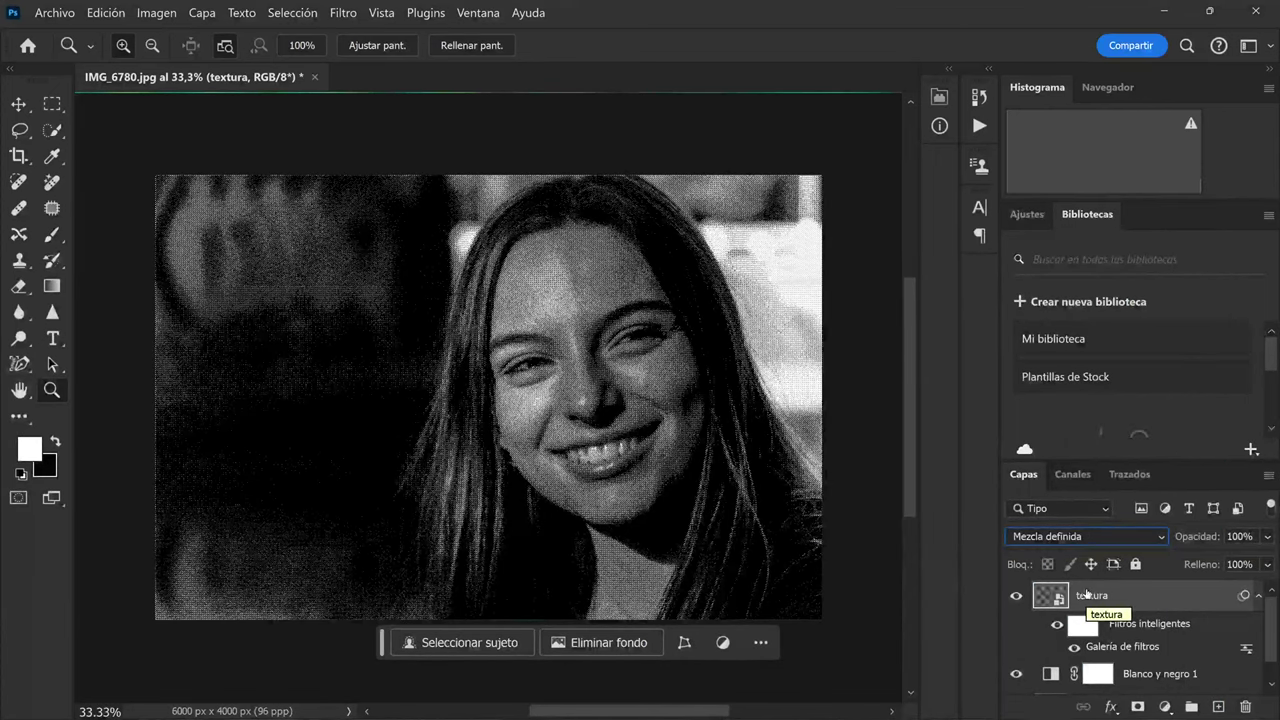
pyautogui.click(350, 14)
pyautogui.moveTo(374, 278)
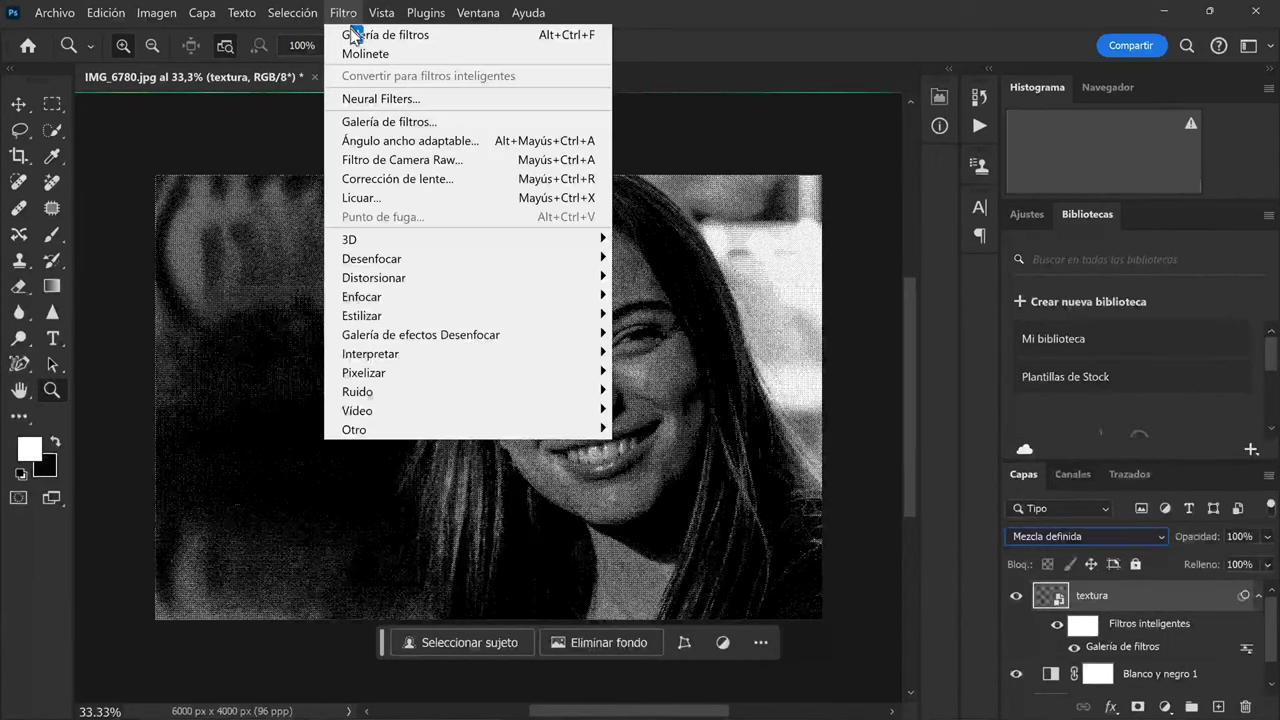
pyautogui.click(652, 369)
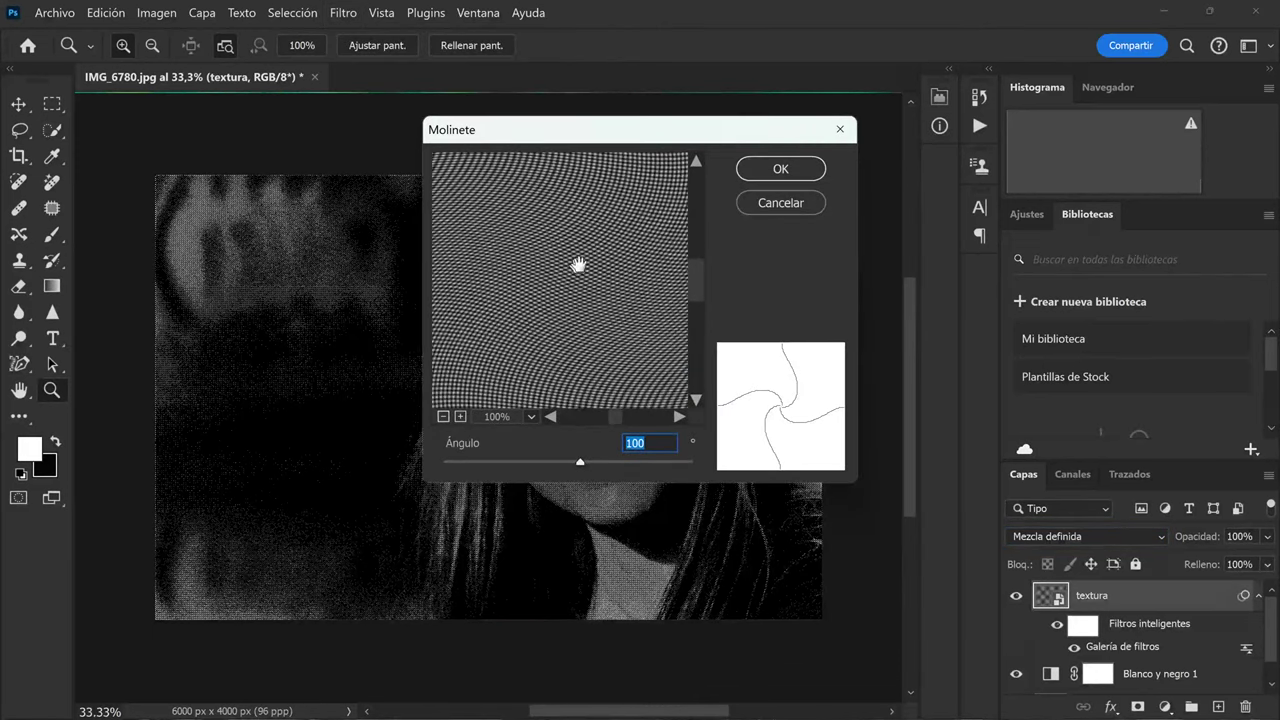
pyautogui.click(752, 169)
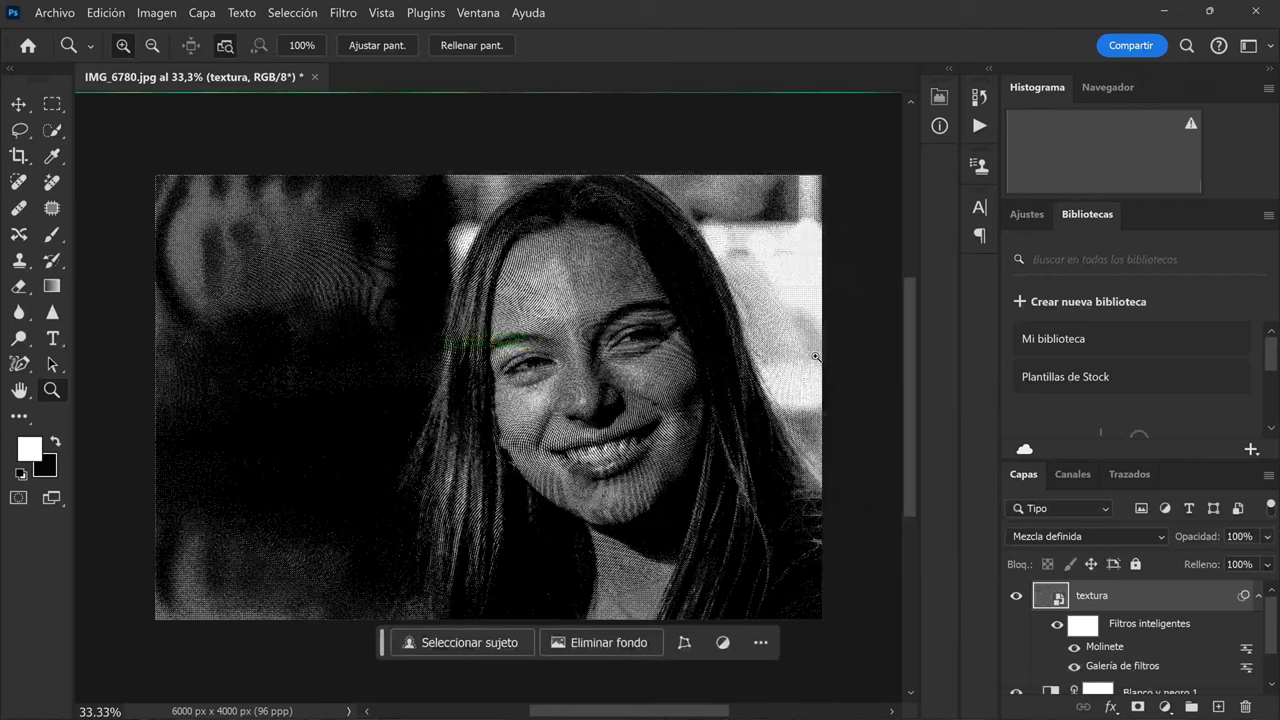
pyautogui.click(582, 394)
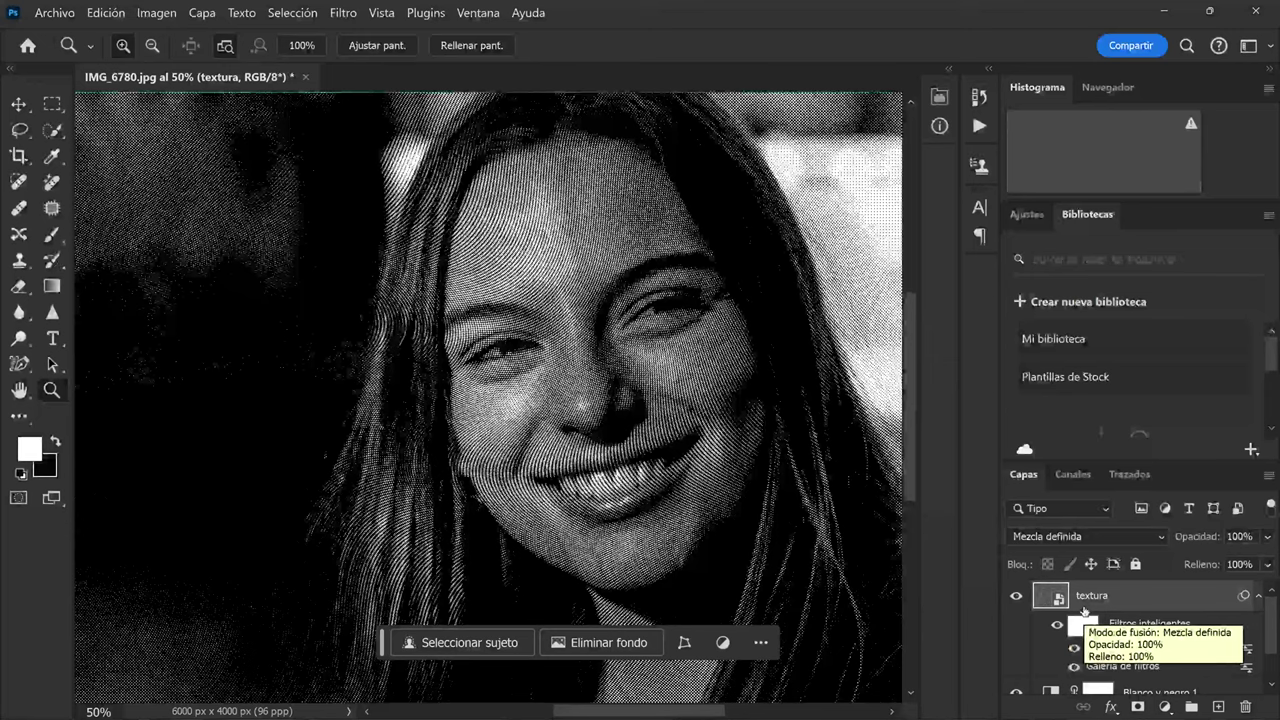
# Duplicate Fondo and apply Sombras/iluminaciones with 15% shadows and 0% highlights.
pyautogui.moveTo(1273, 622); pyautogui.dragTo(1272, 676)
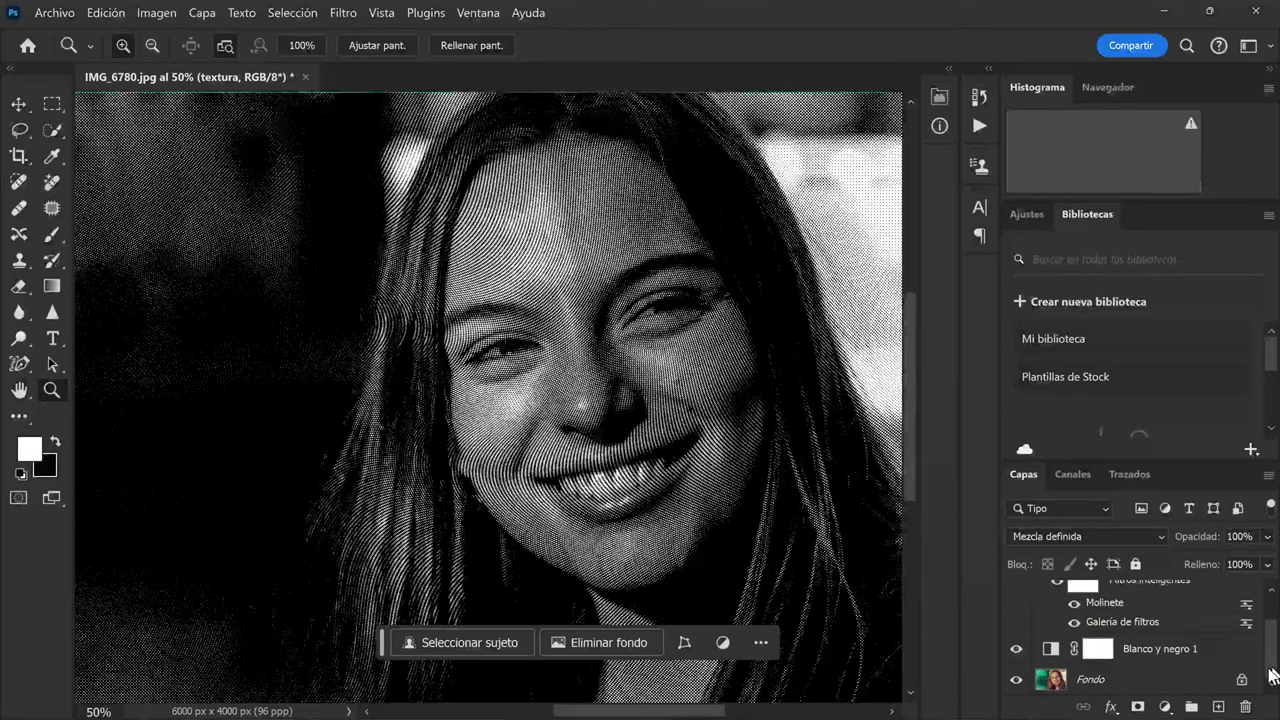
pyautogui.click(1090, 679)
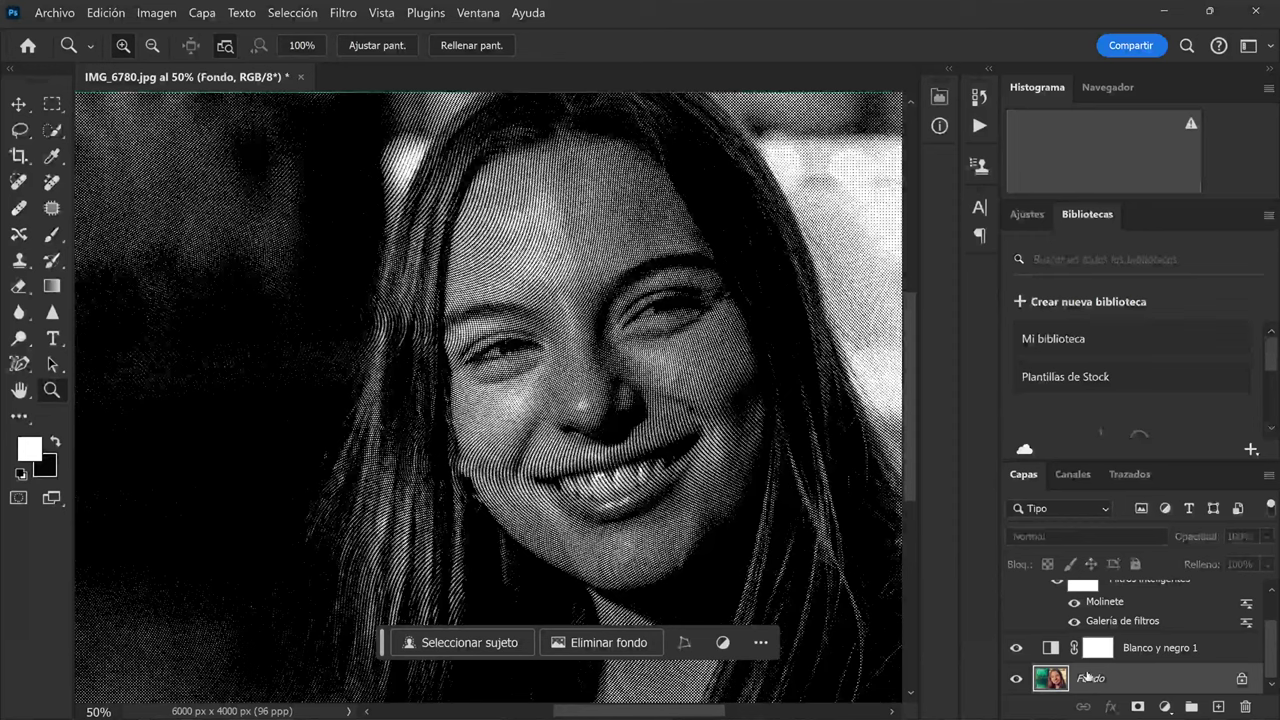
pyautogui.hotkey('ctrl', 'j')
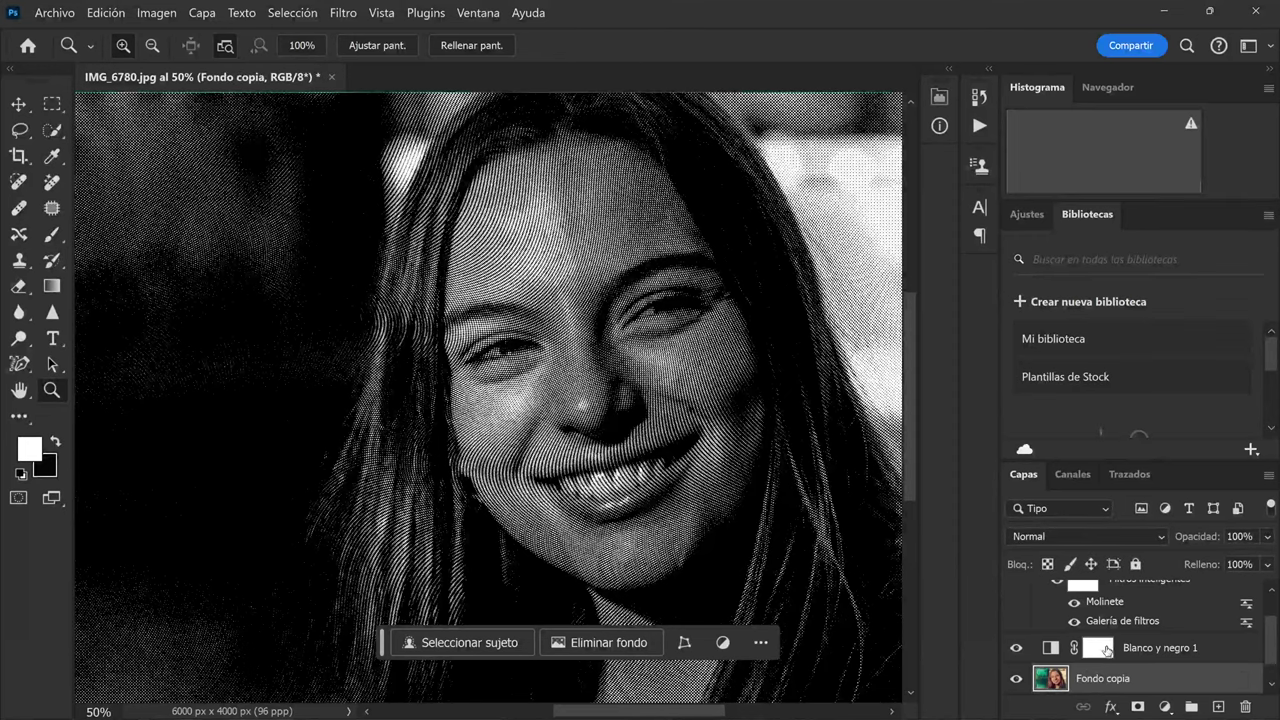
pyautogui.click(156, 12)
pyautogui.moveTo(168, 57)
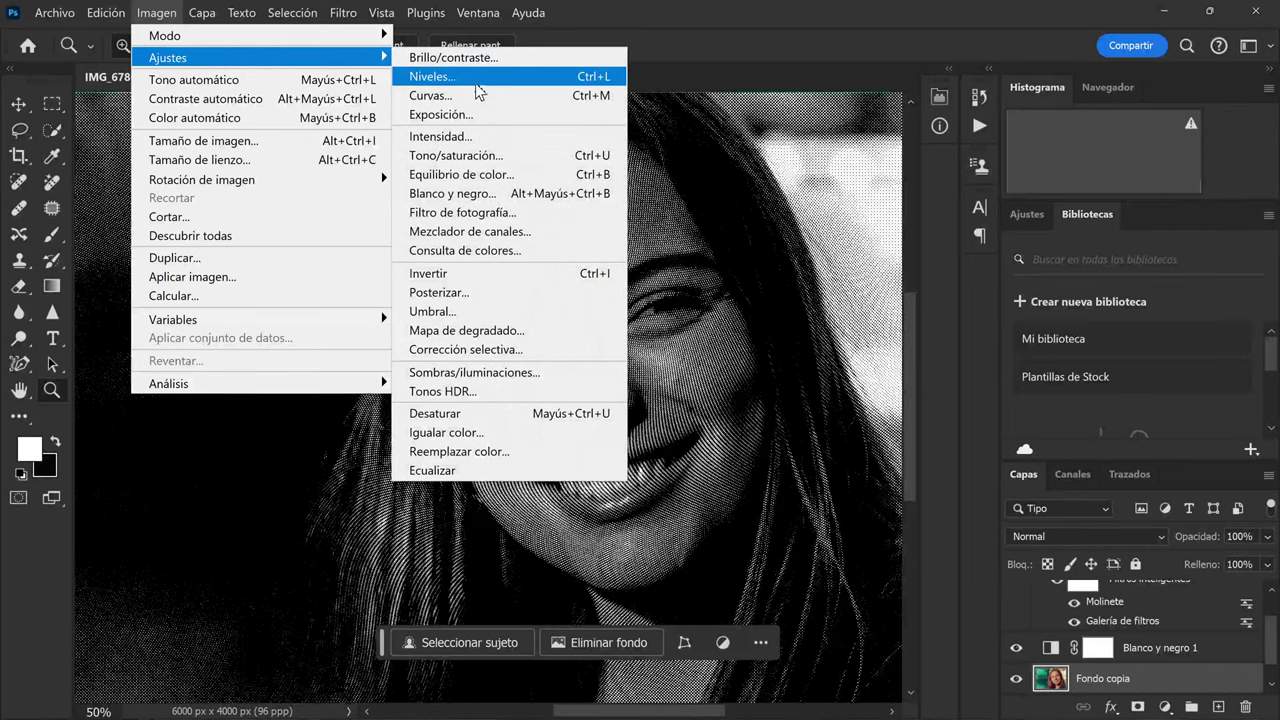
pyautogui.click(477, 372)
pyautogui.moveTo(680, 378); pyautogui.dragTo(677, 377)
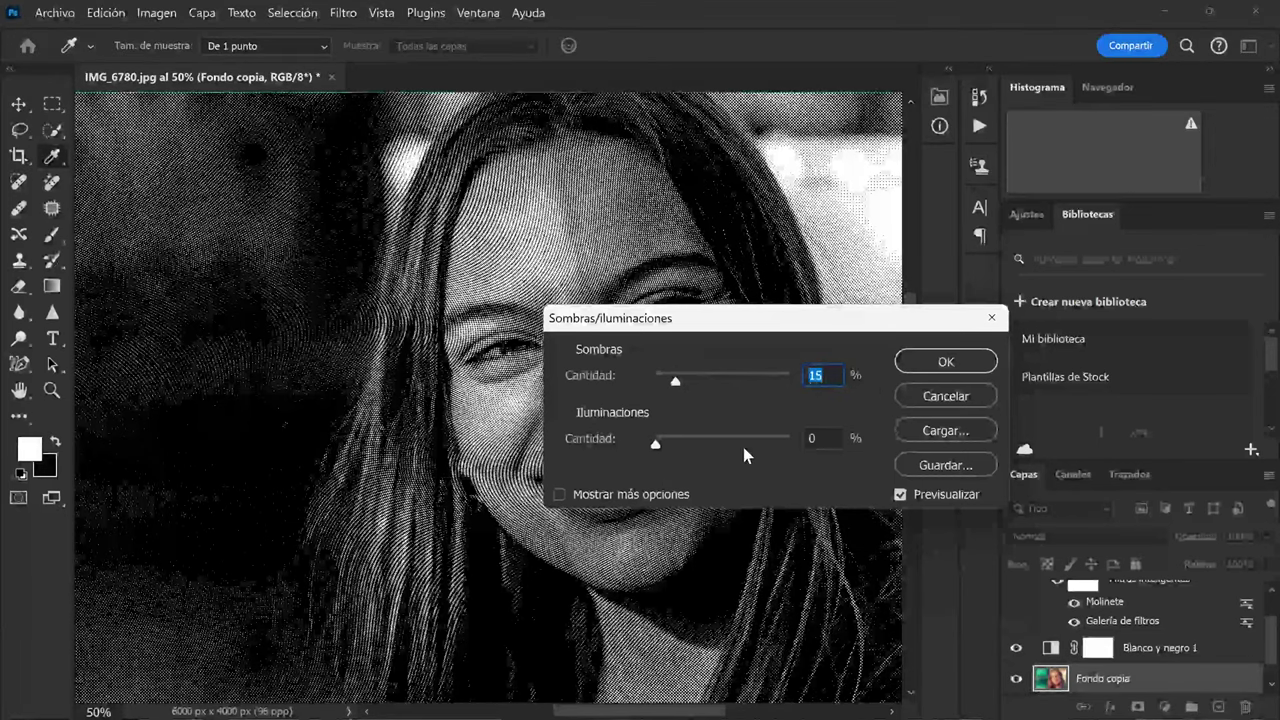
pyautogui.click(903, 372)
pyautogui.press('z')
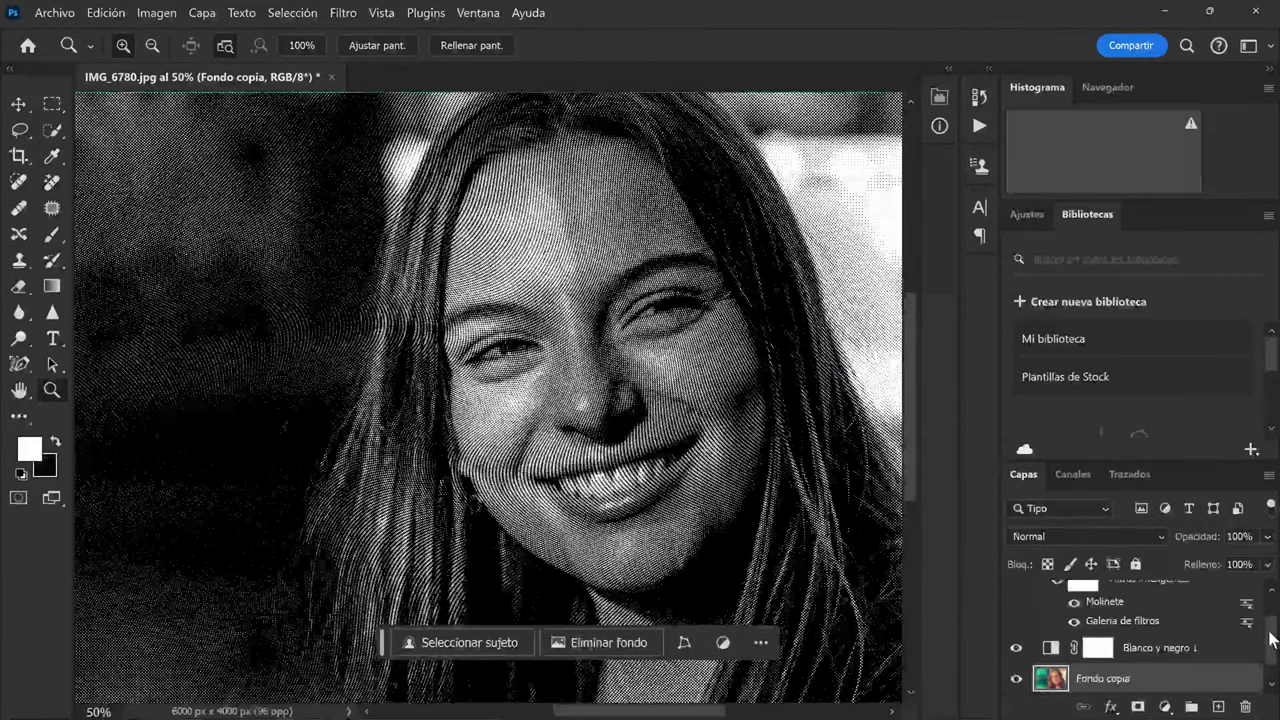
# Add a solid colour fill layer above the textura layer.
pyautogui.scroll(2, 1273, 640)
pyautogui.click(1106, 603)
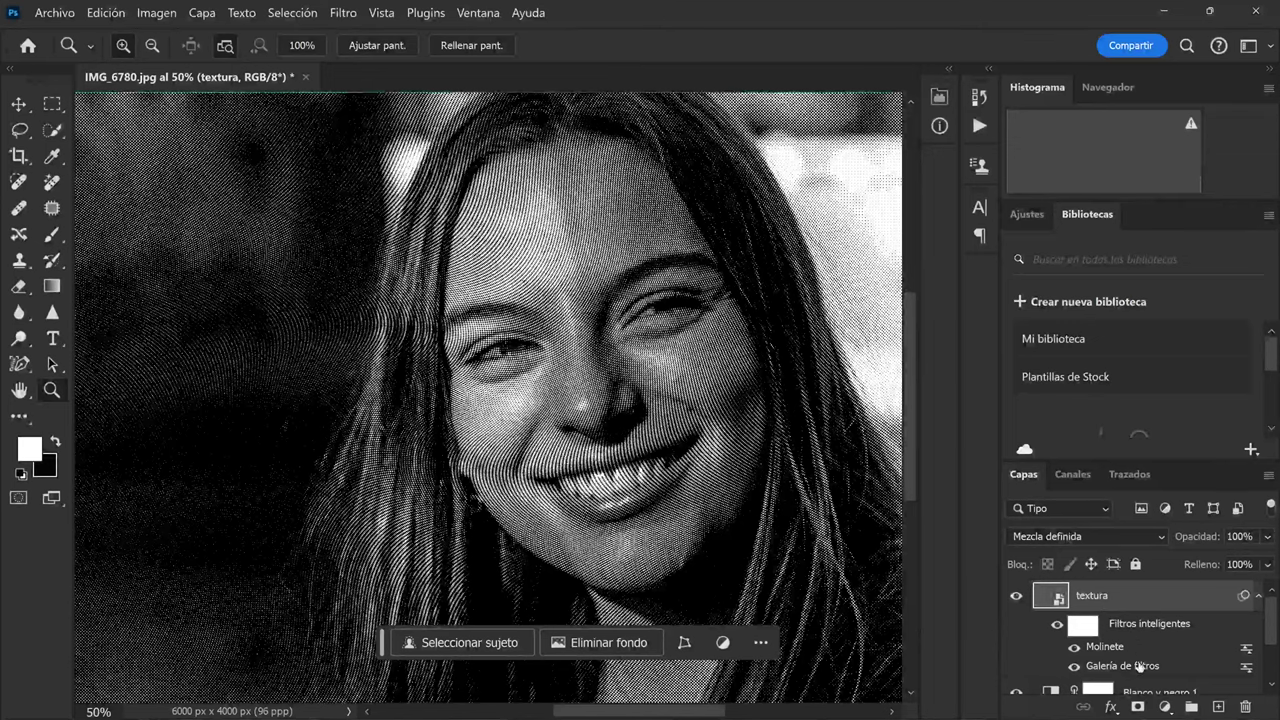
pyautogui.click(1164, 707)
pyautogui.click(1130, 350)
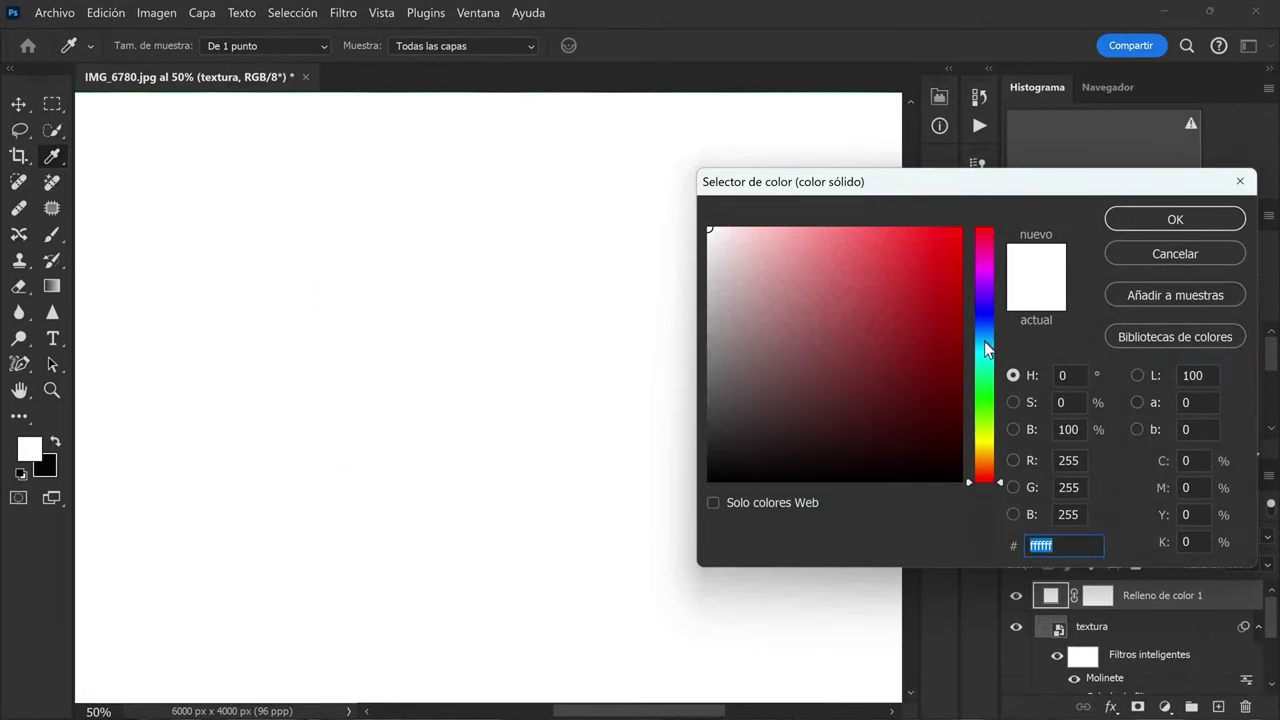
# Set the fill colour to orange-brown bc7212 and blend the fill layer in Trama mode.
pyautogui.moveTo(984, 341); pyautogui.dragTo(991, 458)
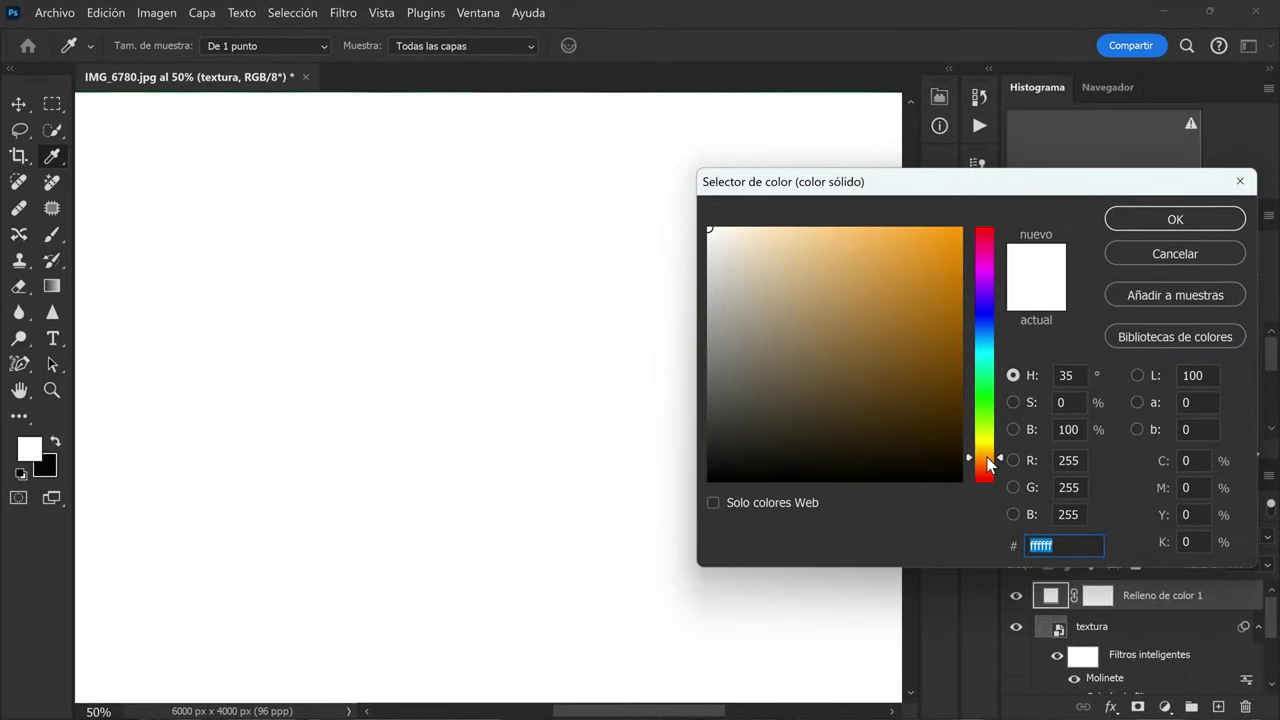
pyautogui.click(914, 391)
pyautogui.moveTo(914, 391); pyautogui.dragTo(940, 291)
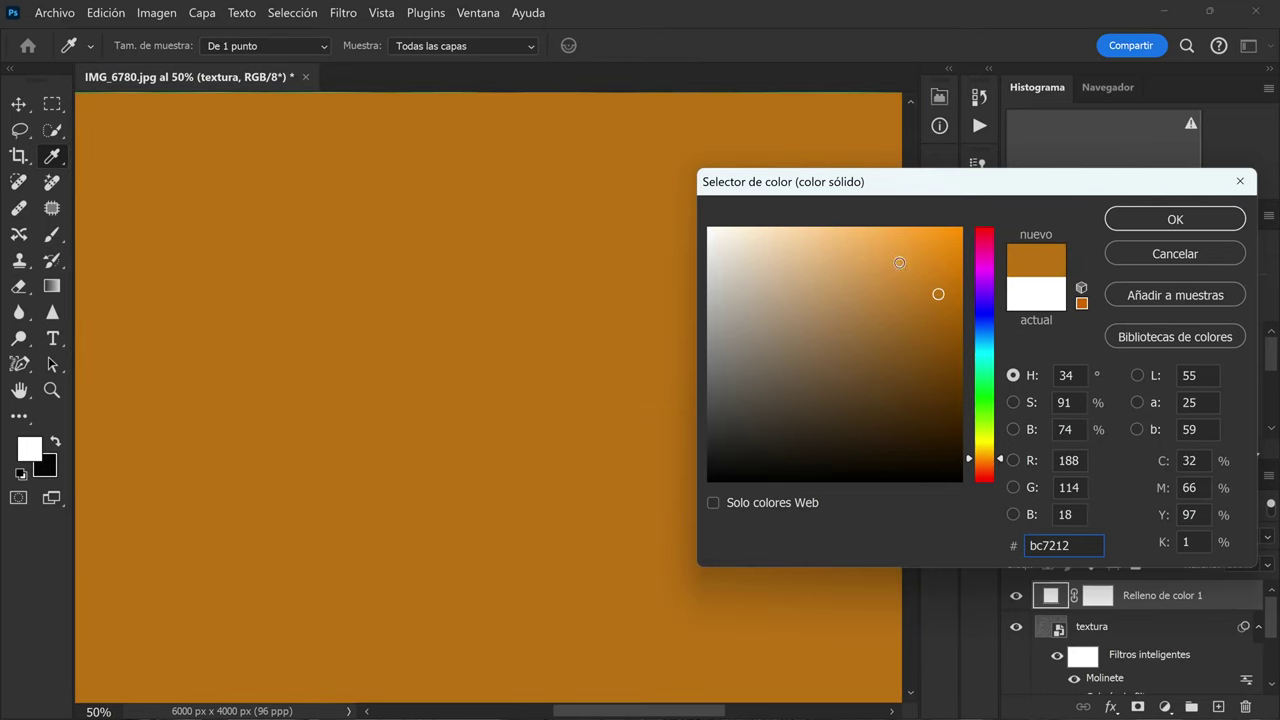
pyautogui.click(1156, 221)
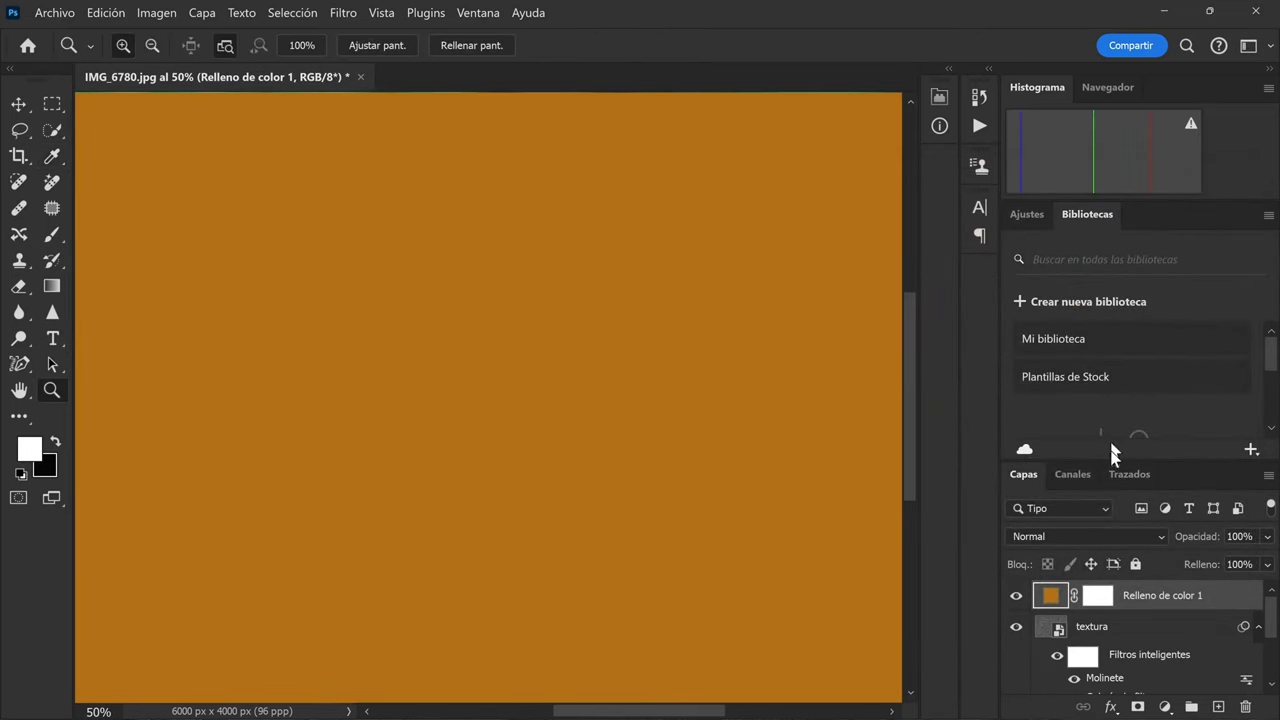
pyautogui.click(1115, 535)
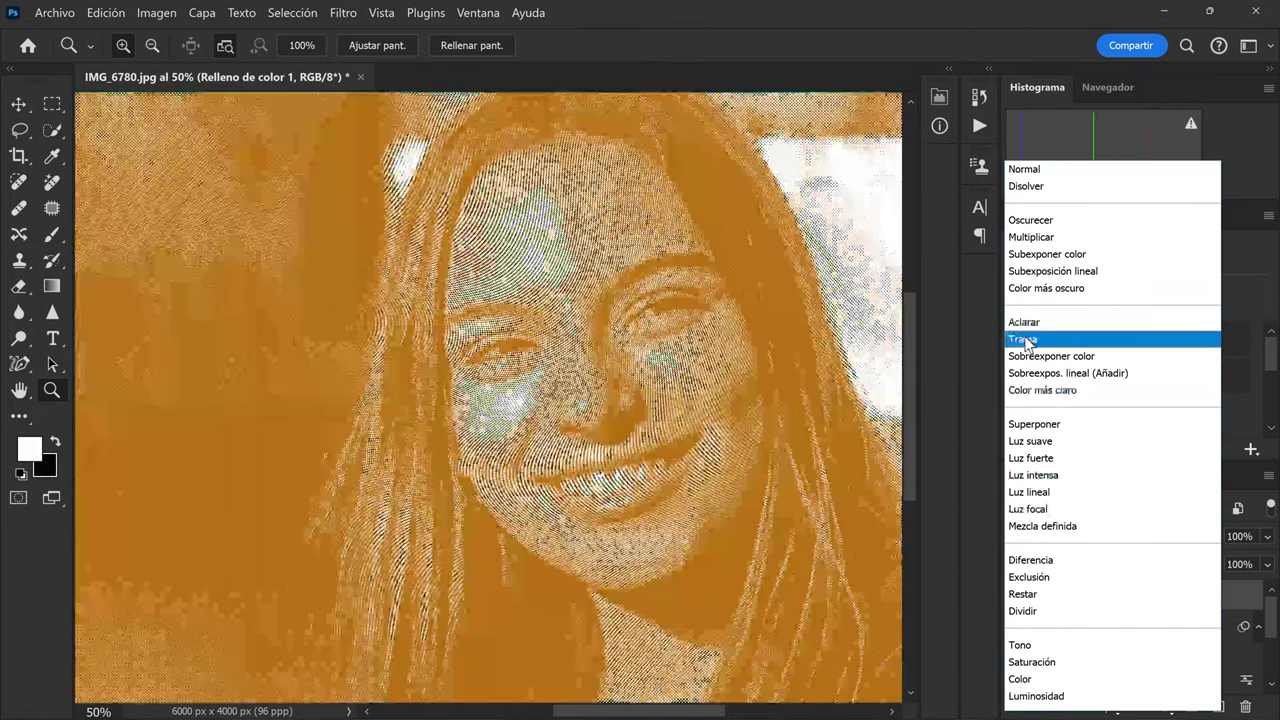
pyautogui.click(1030, 339)
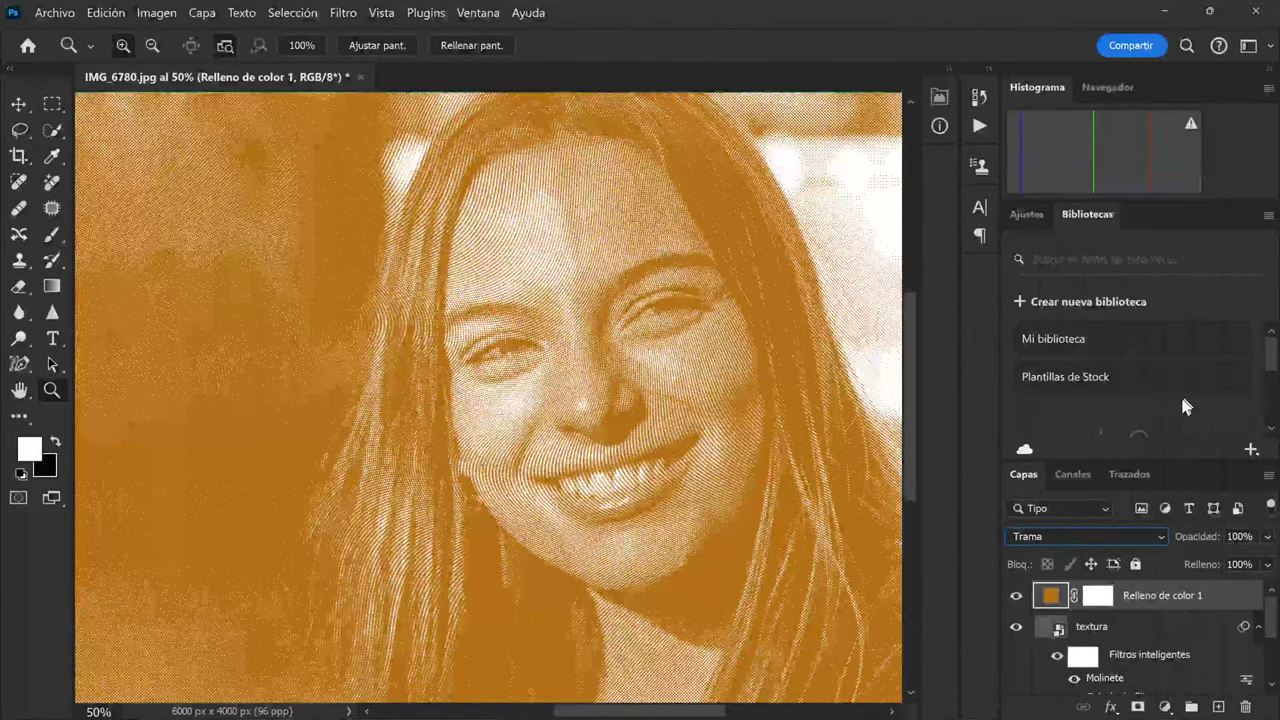
# Recolour Relleno de color 1 to dark green 094e26.
pyautogui.doubleClick(1052, 598)
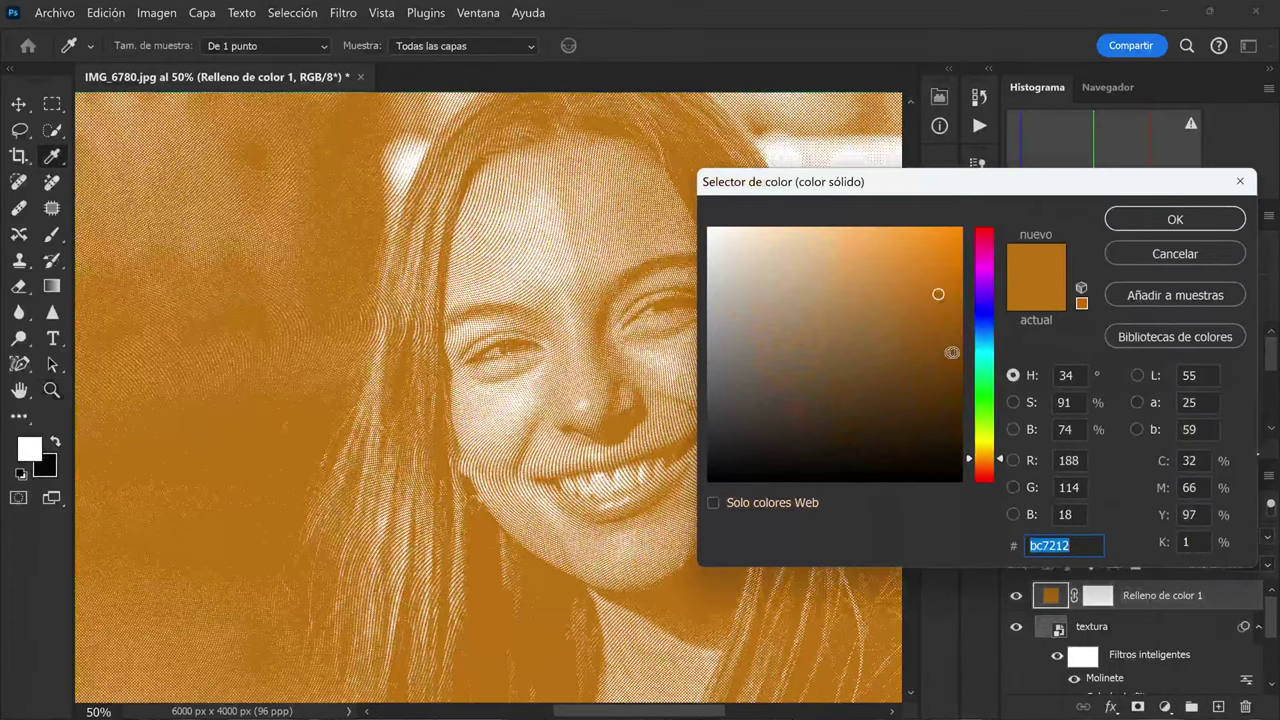
pyautogui.moveTo(980, 378); pyautogui.dragTo(978, 417)
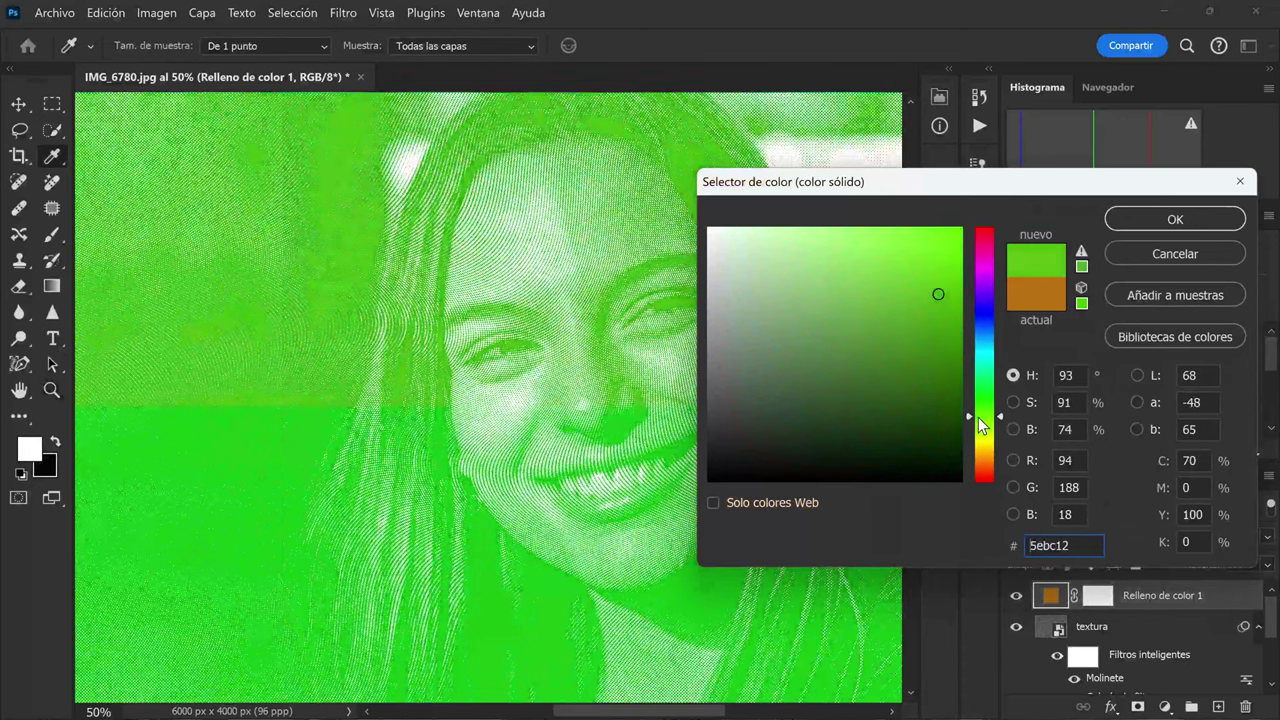
pyautogui.moveTo(978, 417)
pyautogui.mouseDown()
pyautogui.moveTo(978, 447)
pyautogui.moveTo(980, 378)
pyautogui.moveTo(929, 381)
pyautogui.moveTo(932, 401)
pyautogui.mouseUp()
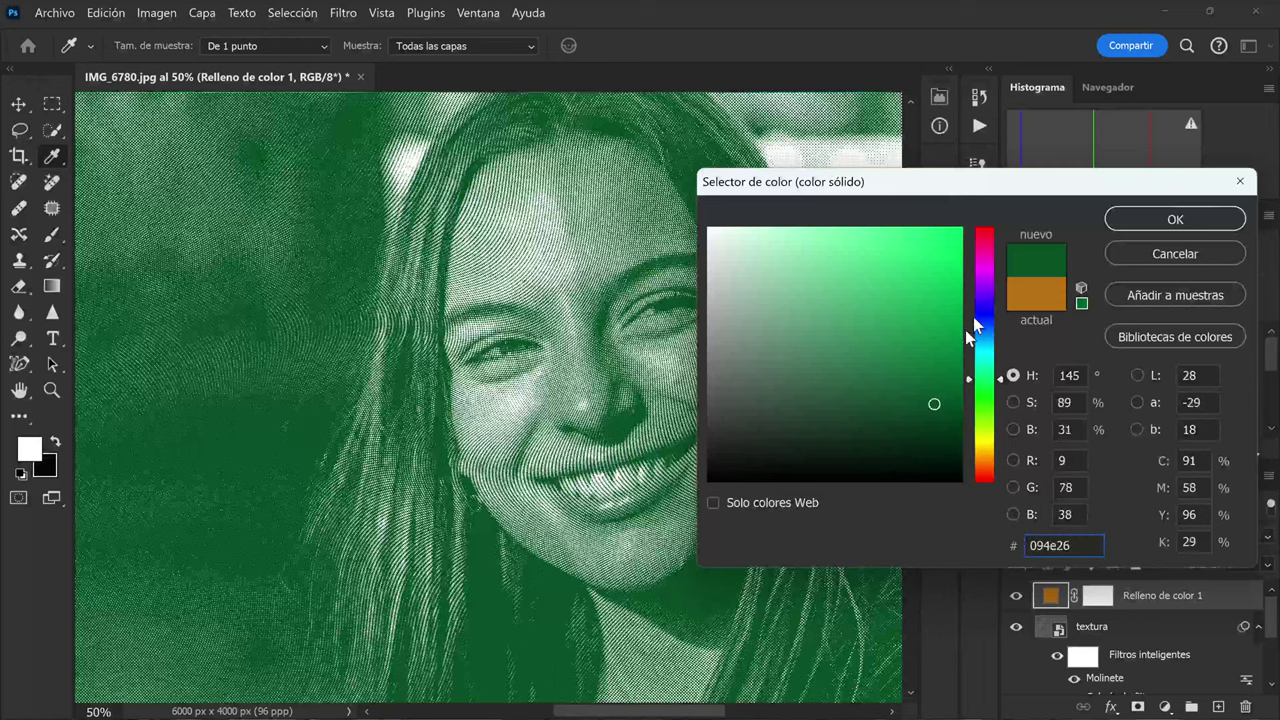
pyautogui.click(1113, 223)
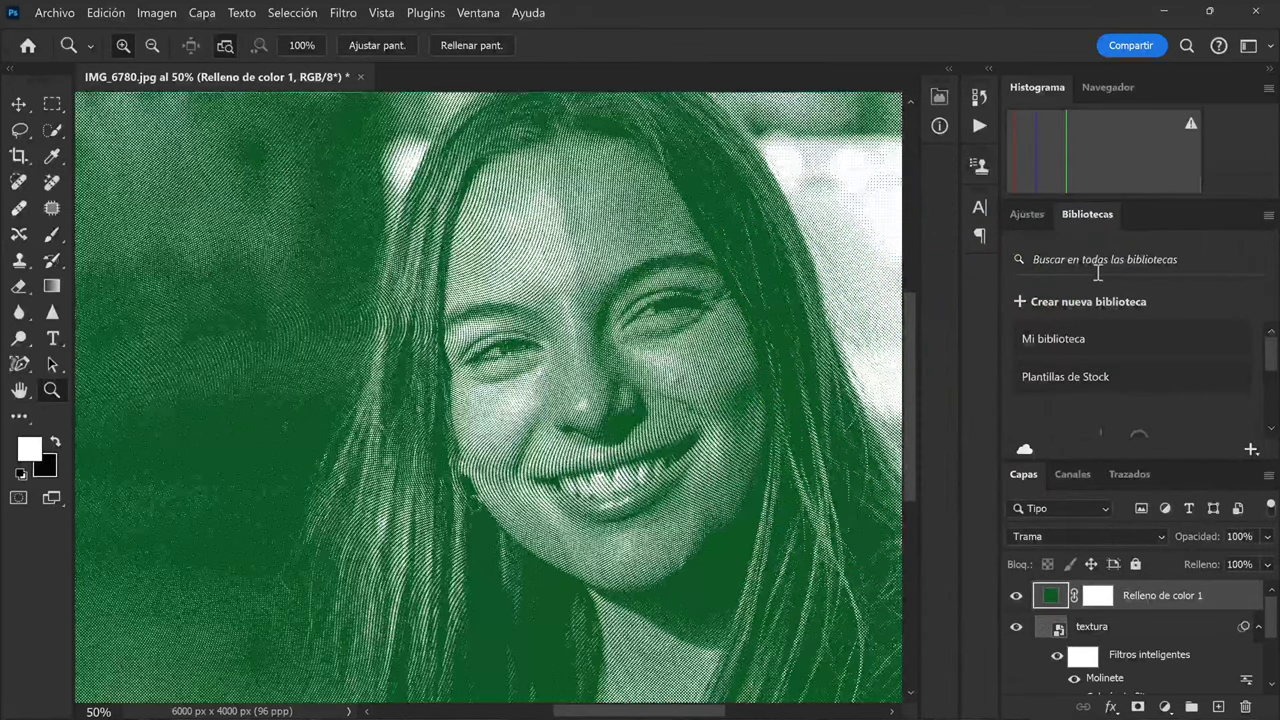
# Flatten all layers into a single Fondo background layer.
pyautogui.rightClick(1096, 598)
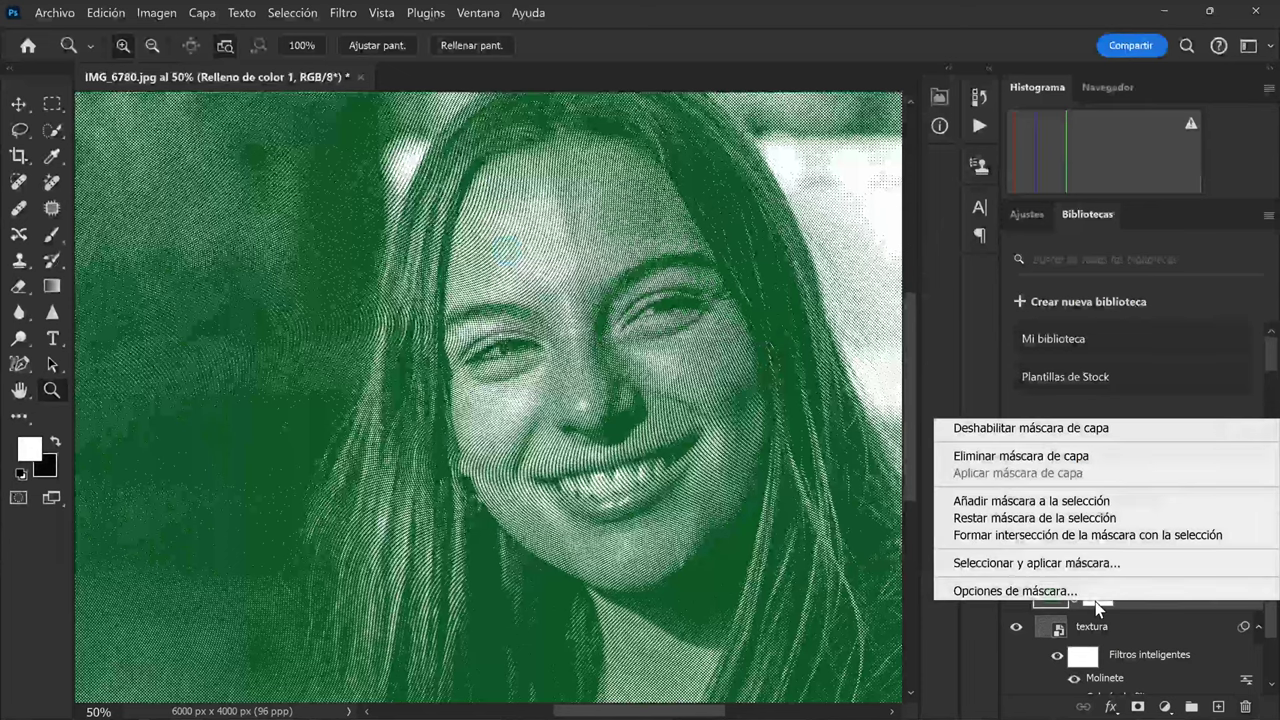
pyautogui.rightClick(1156, 628)
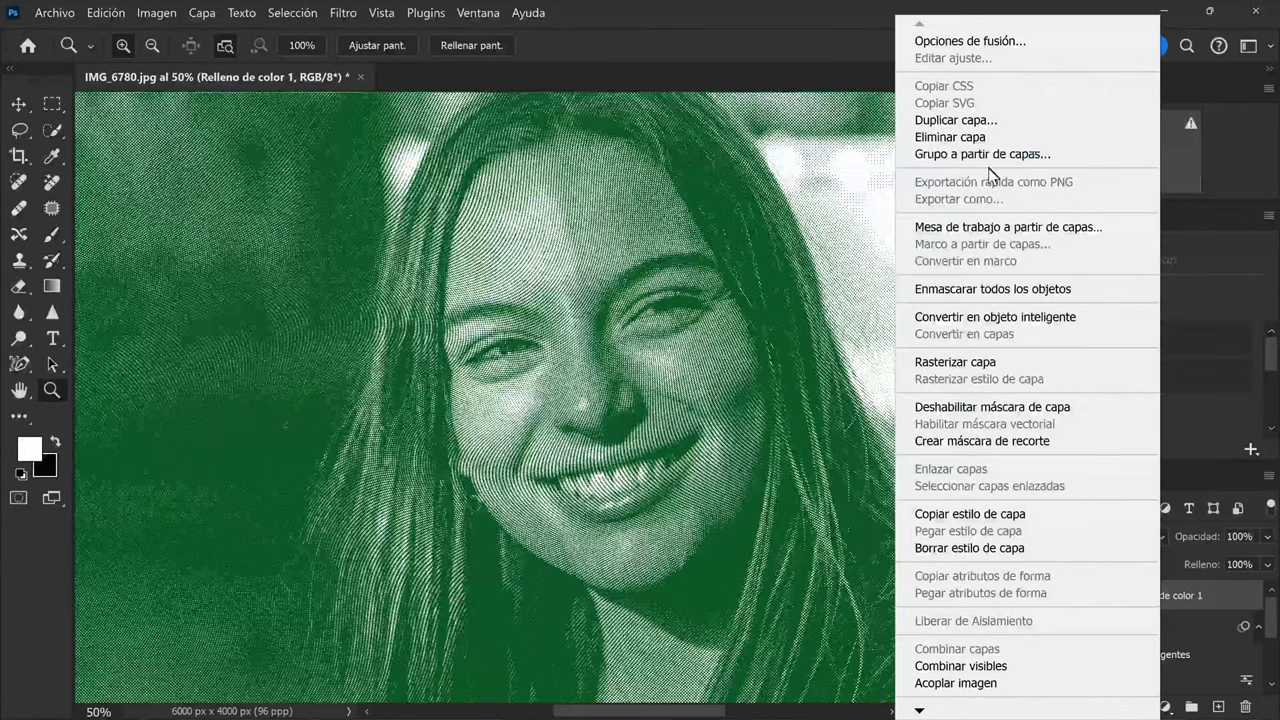
pyautogui.click(1003, 683)
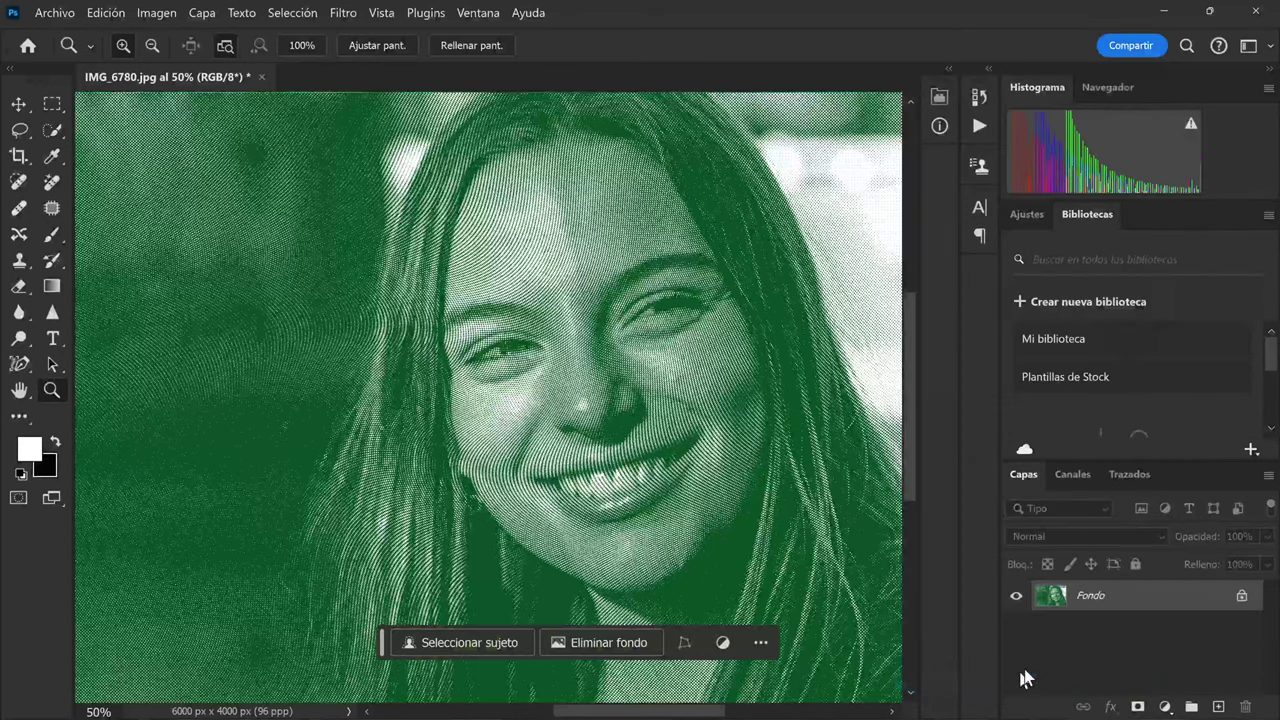
pyautogui.click(377, 45)
# Crop the image to a landscape 4:5 frame of 5000 × 4000 px.
pyautogui.press('c')
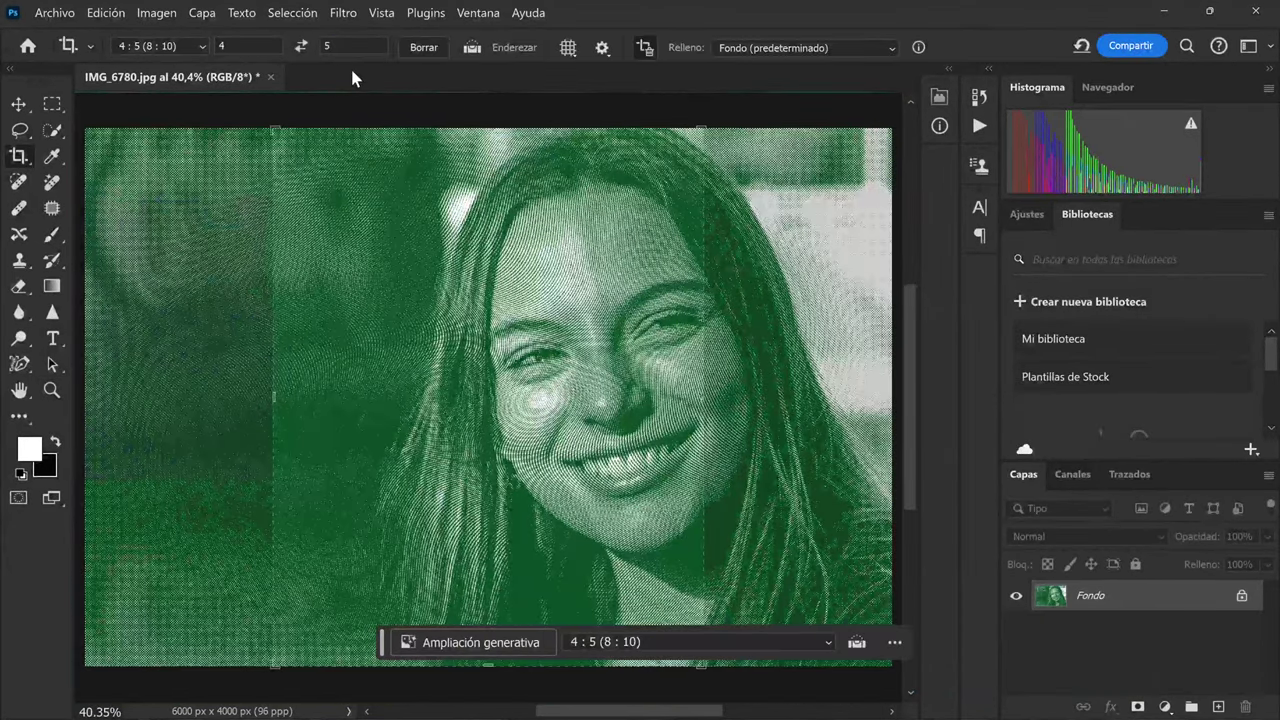
pyautogui.click(302, 50)
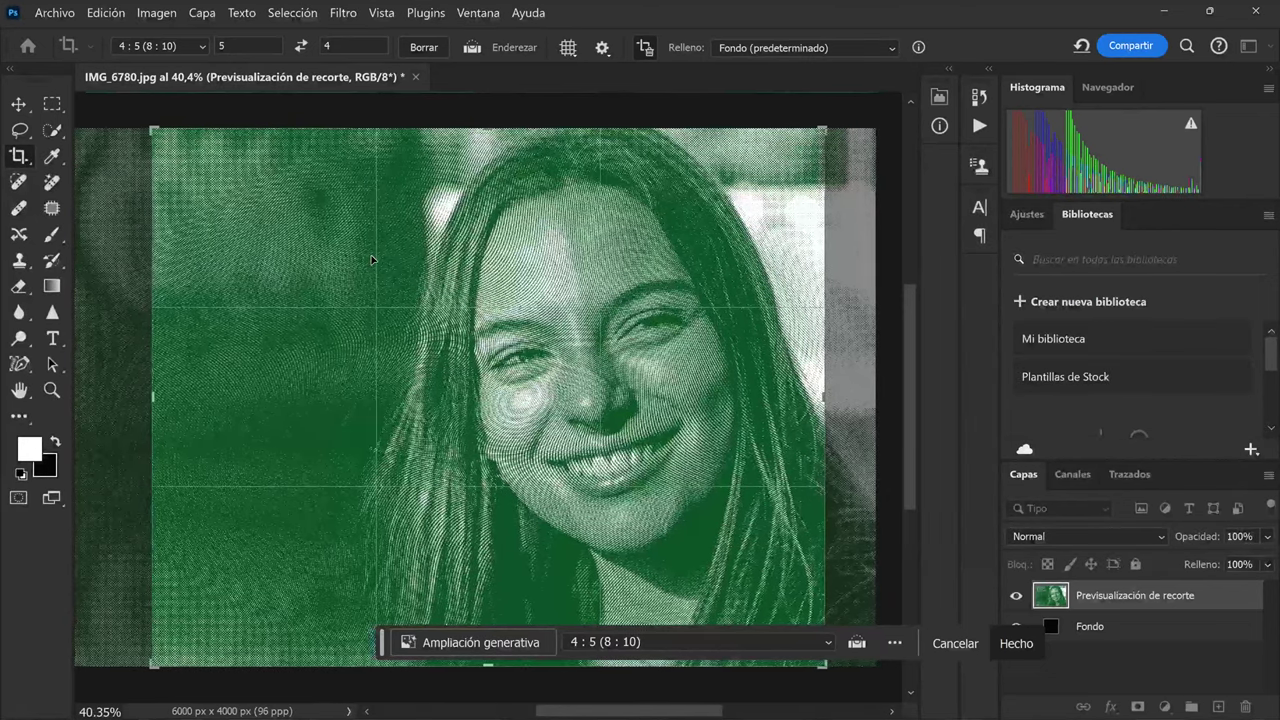
pyautogui.press('Return')
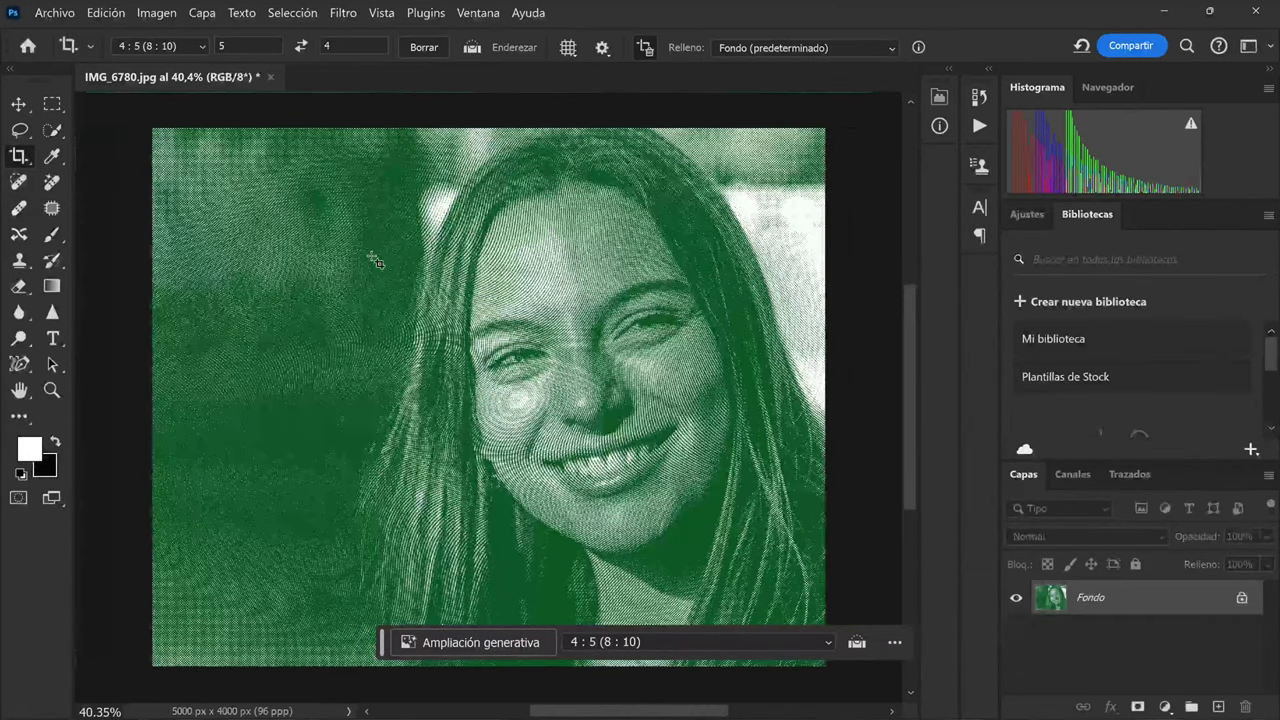
pyautogui.click(643, 46)
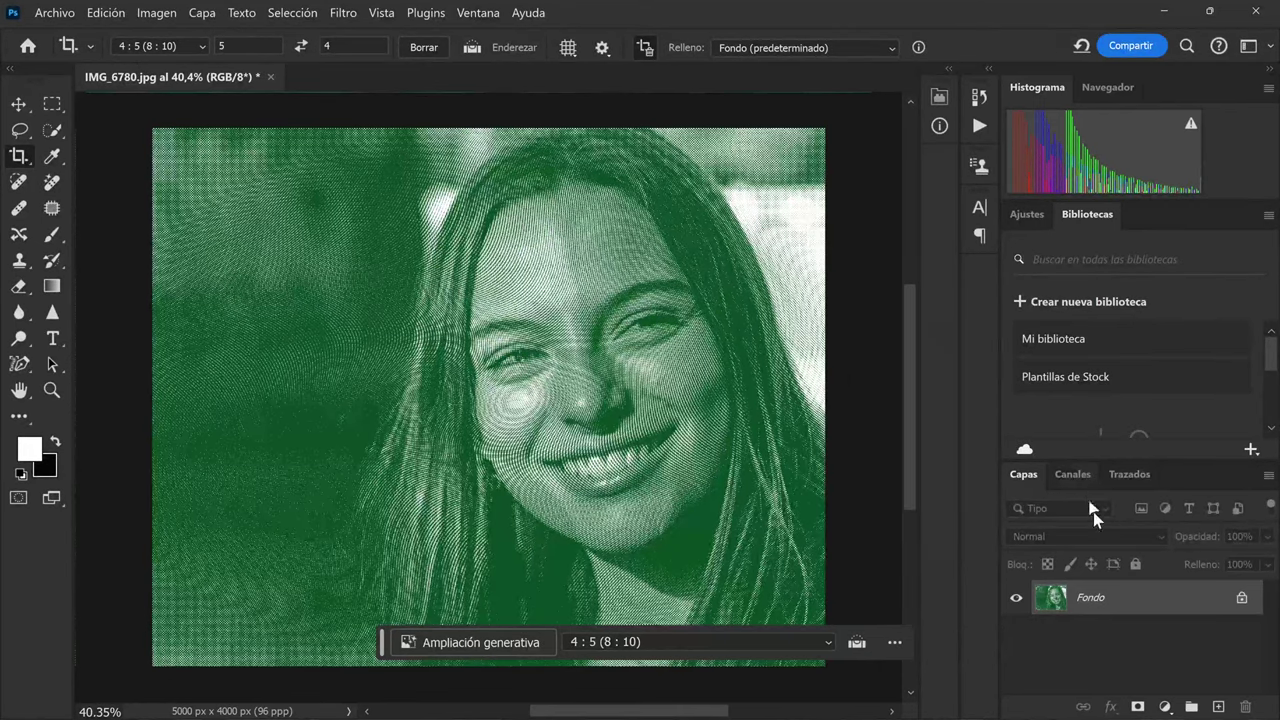
# Add a Niveles adjustment with midtones 0,96 and white point 234.
pyautogui.click(1164, 707)
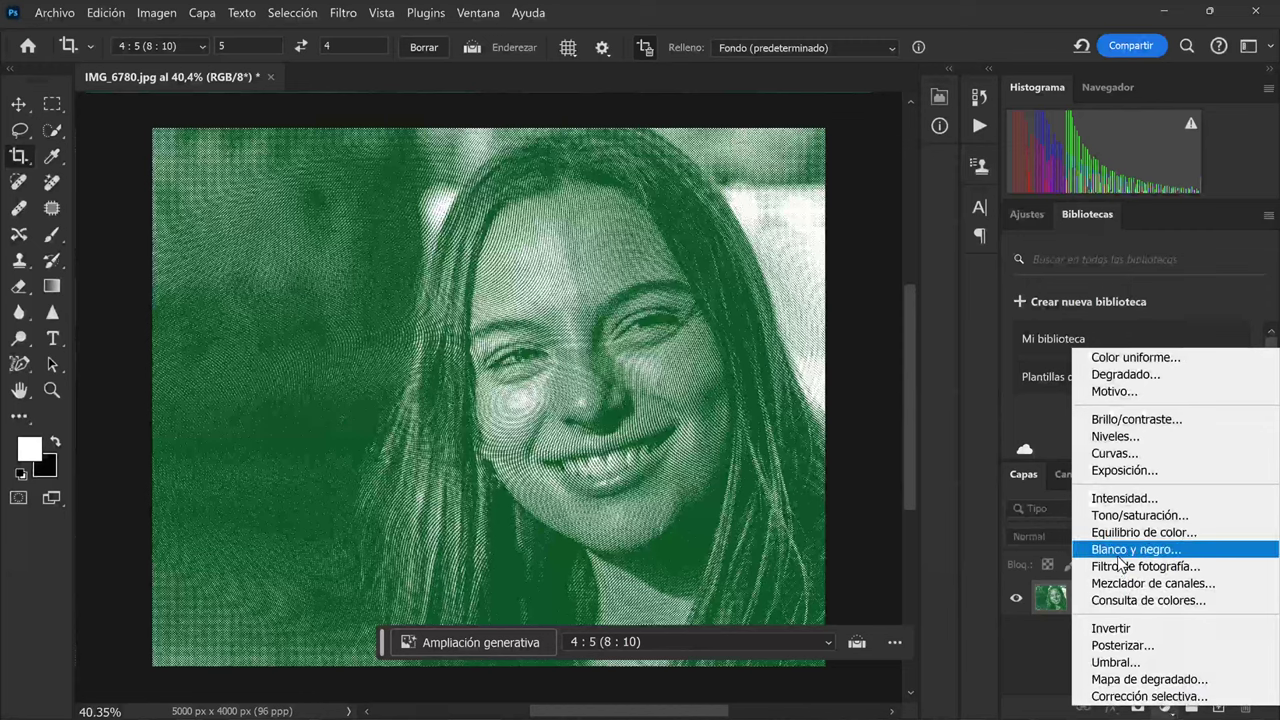
pyautogui.click(1104, 437)
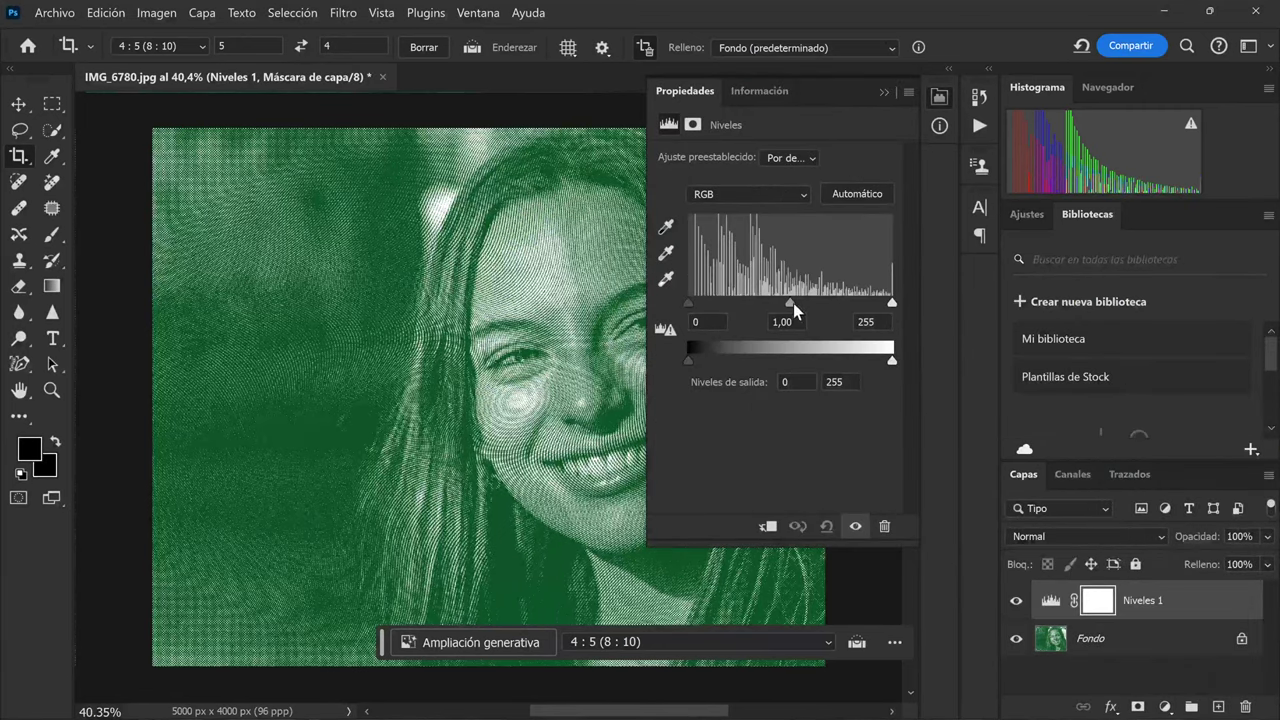
pyautogui.moveTo(793, 303); pyautogui.dragTo(794, 306)
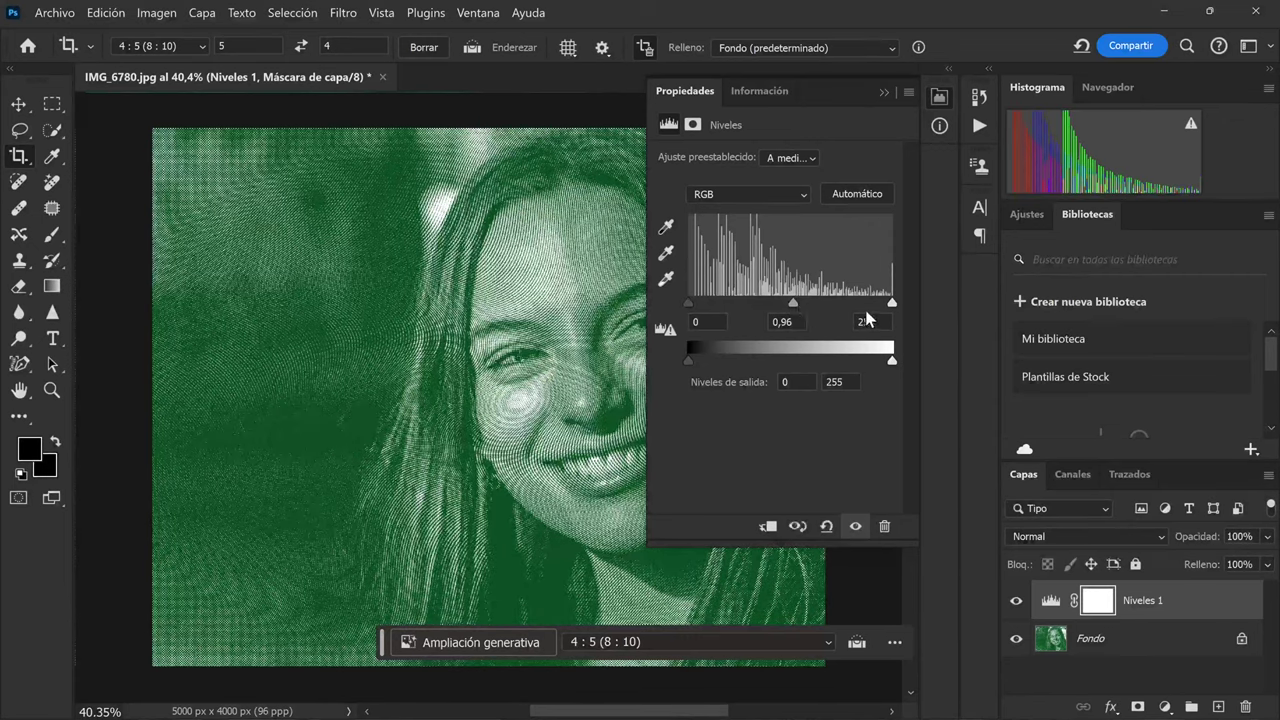
pyautogui.moveTo(891, 303); pyautogui.dragTo(876, 303)
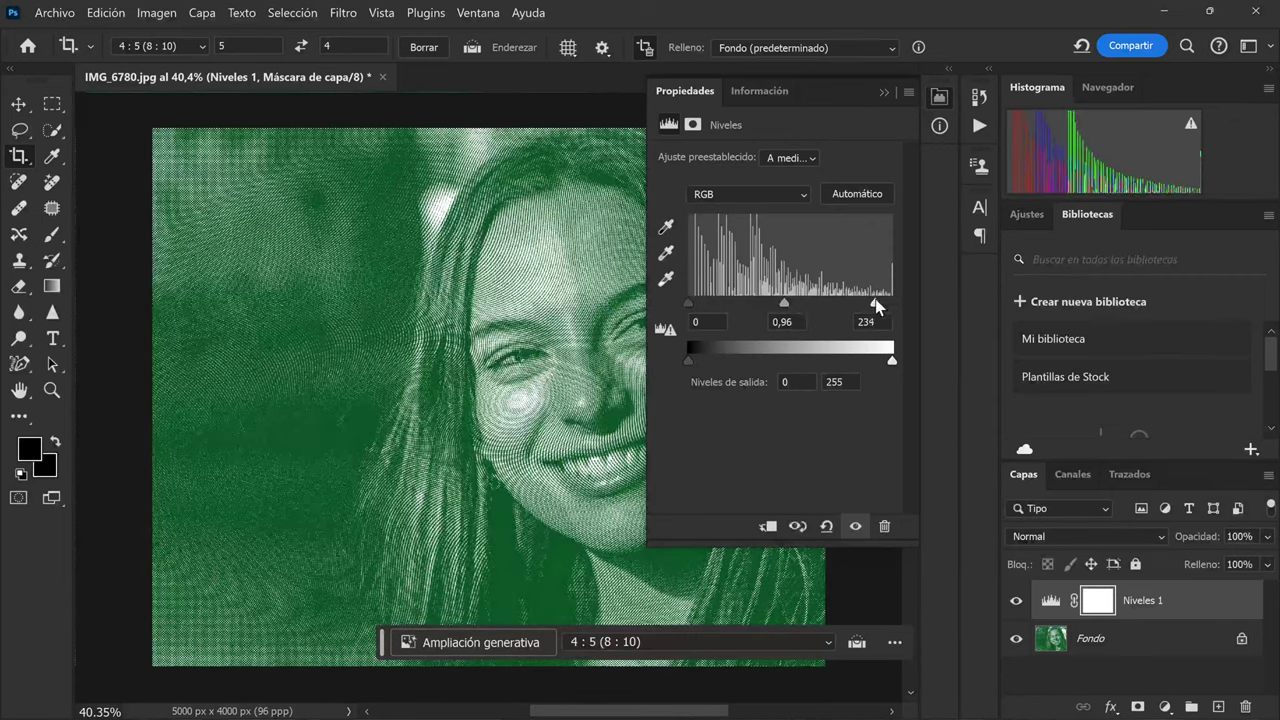
pyautogui.click(883, 92)
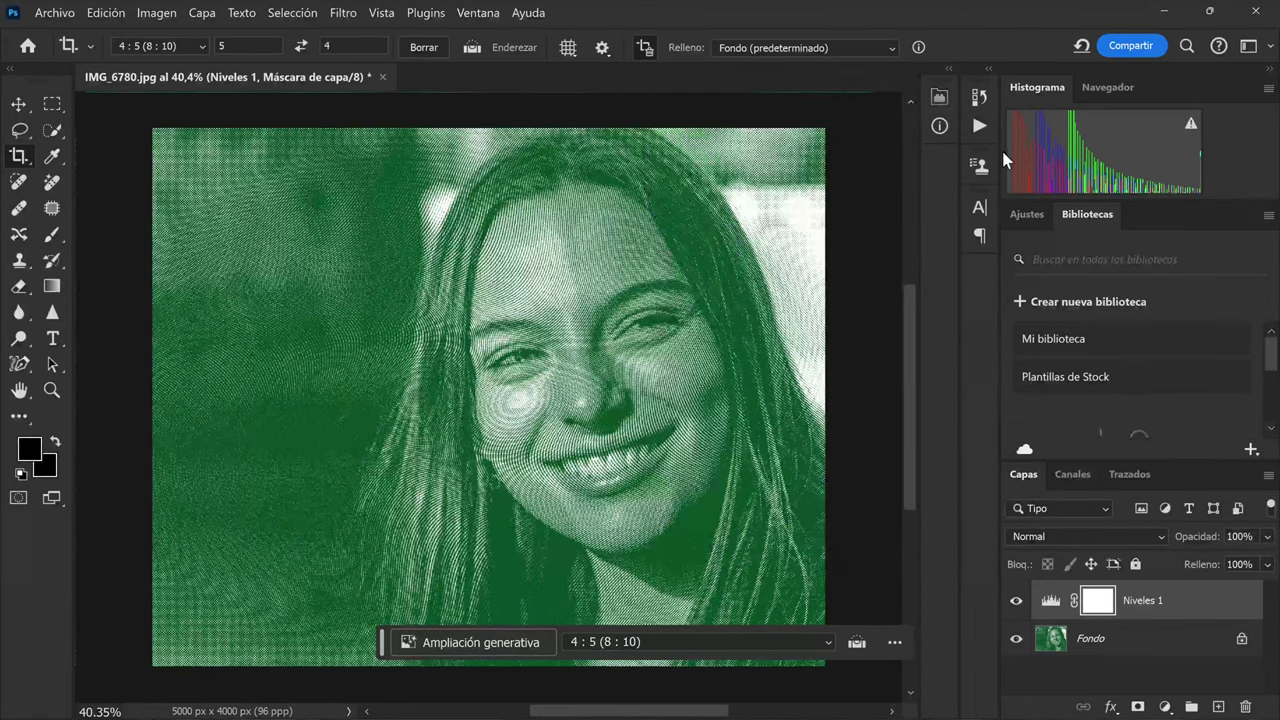
# Flatten Niveles 1 into Fondo, zoom in to inspect the face, then fit to screen.
pyautogui.rightClick(1082, 645)
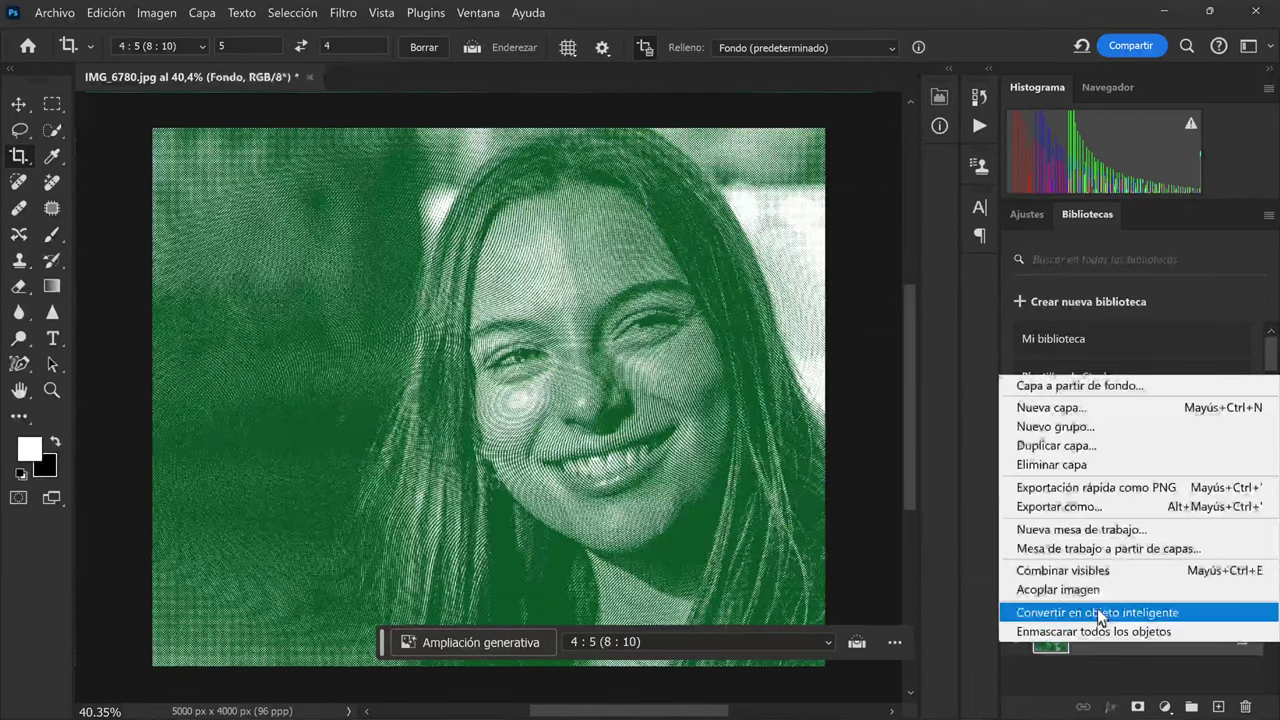
pyautogui.click(1093, 591)
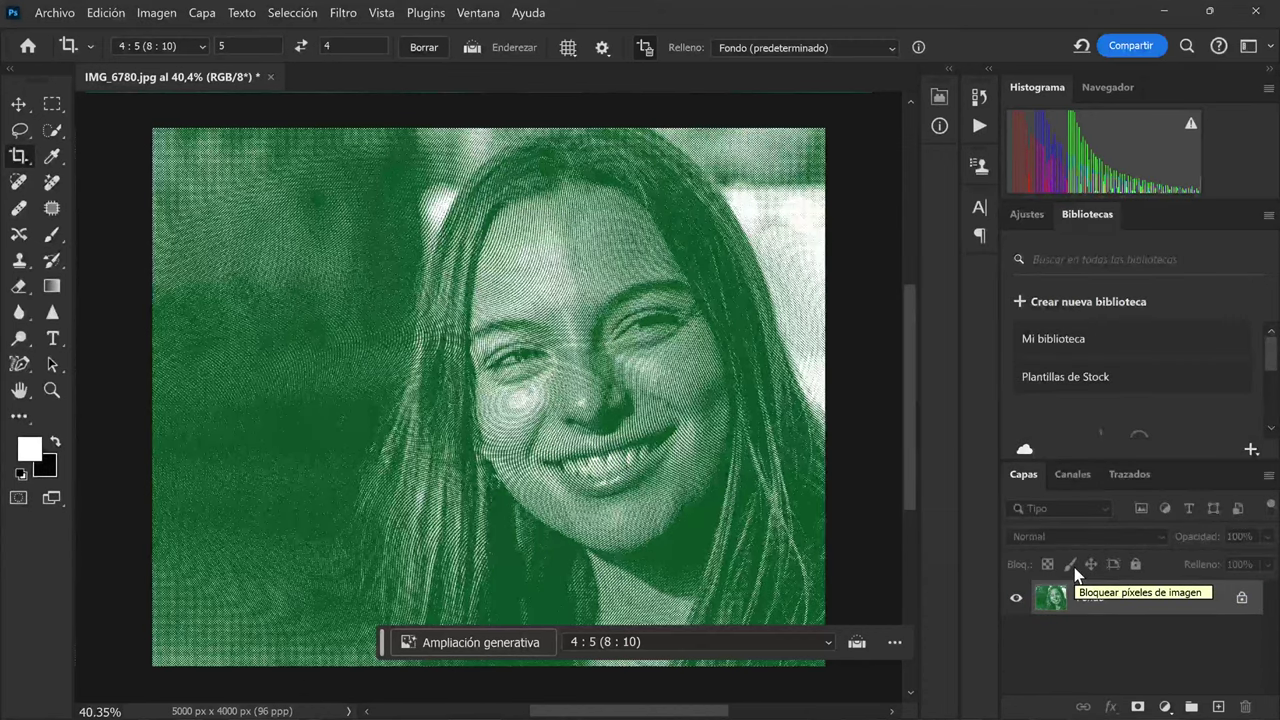
pyautogui.click(52, 390)
pyautogui.click(480, 365)
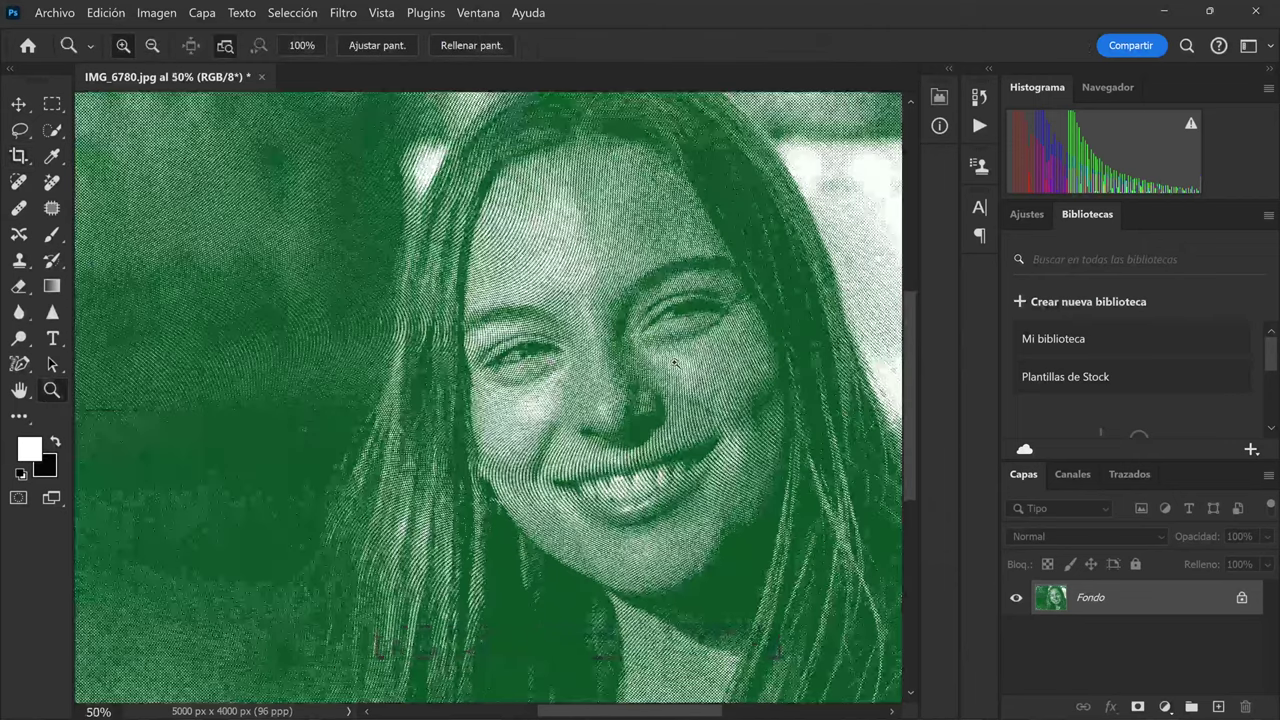
pyautogui.click(674, 362)
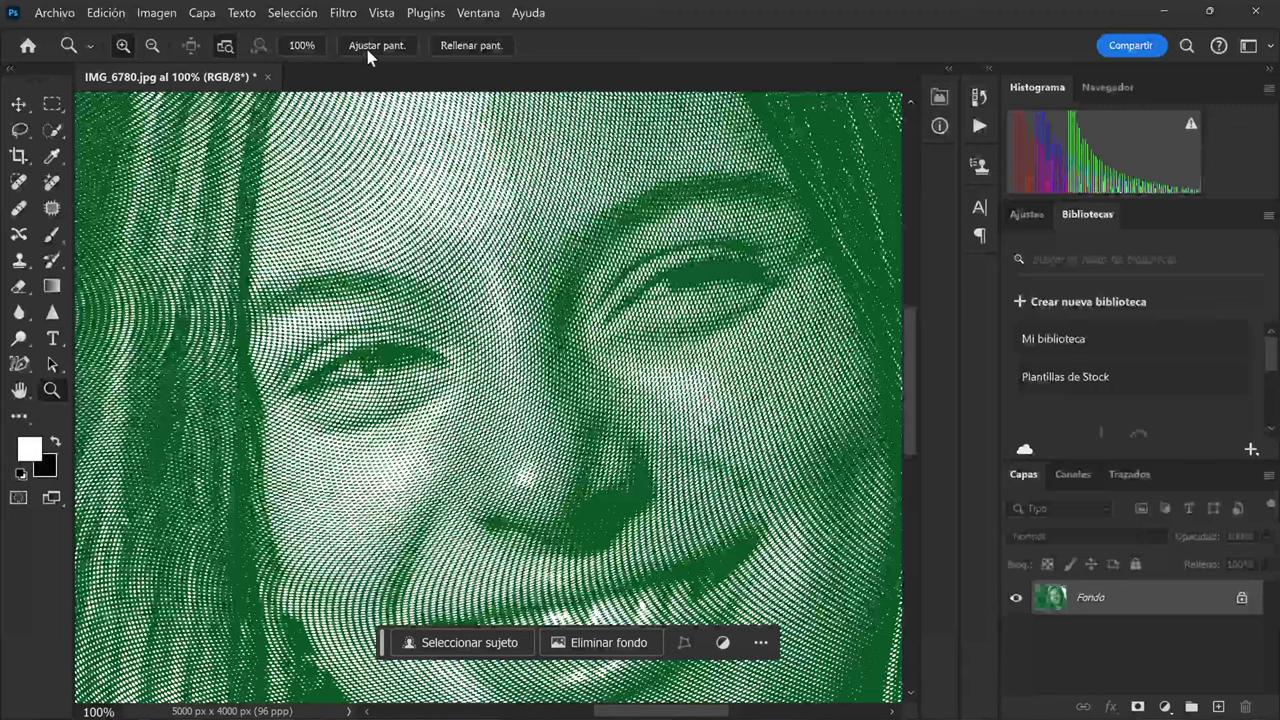
pyautogui.click(367, 49)
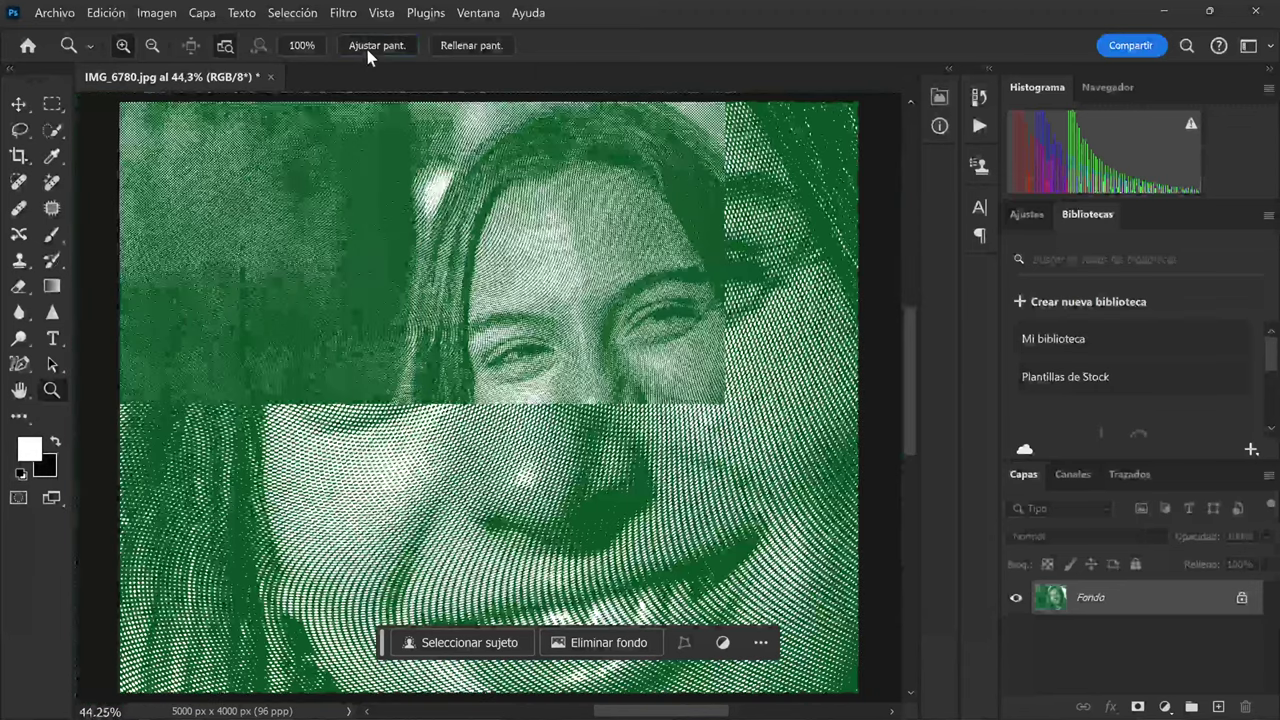